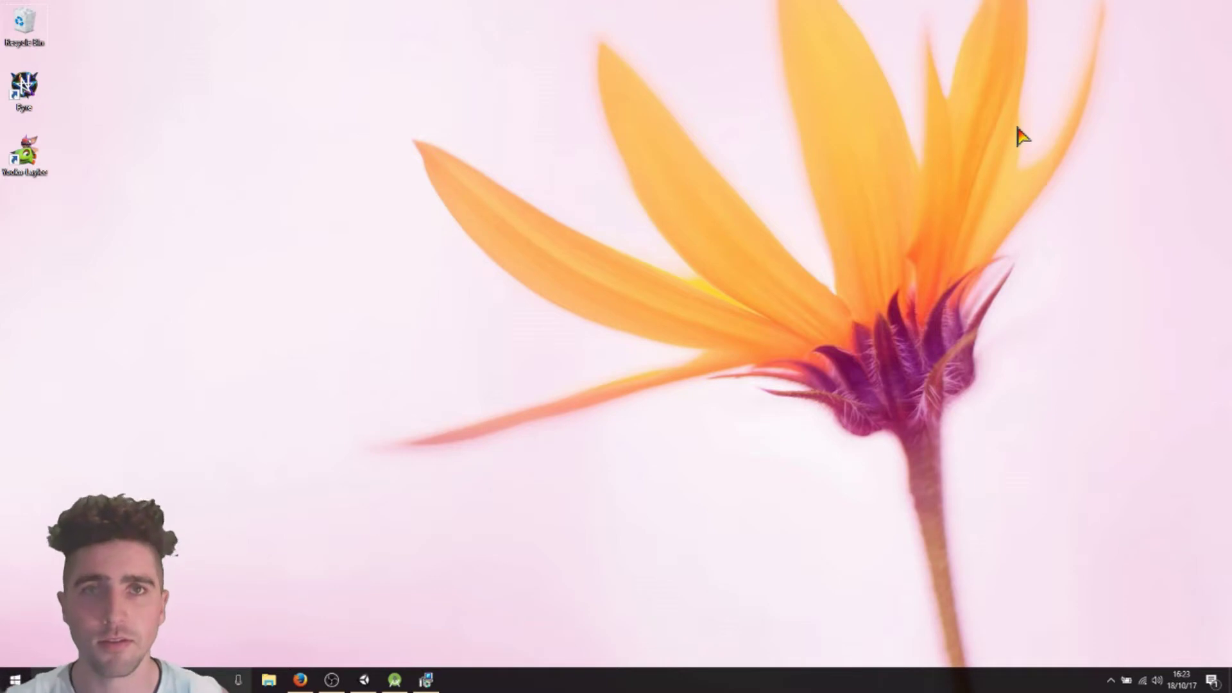
- Return to Firefox's ARCore Getting Started with Unity guide at the setup requirements
{"action": "left_click", "coordinate": [298, 683]}
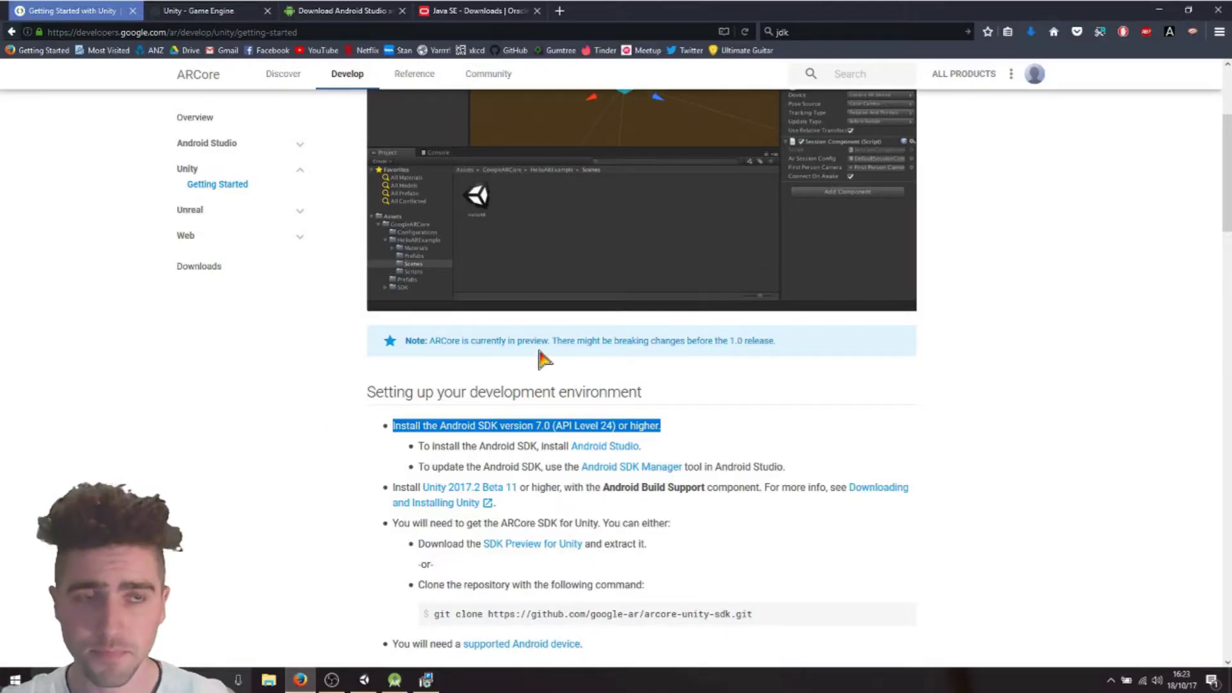
{"action": "scroll", "coordinate": [922, 376], "scroll_direction": "up", "scroll_amount": 3}
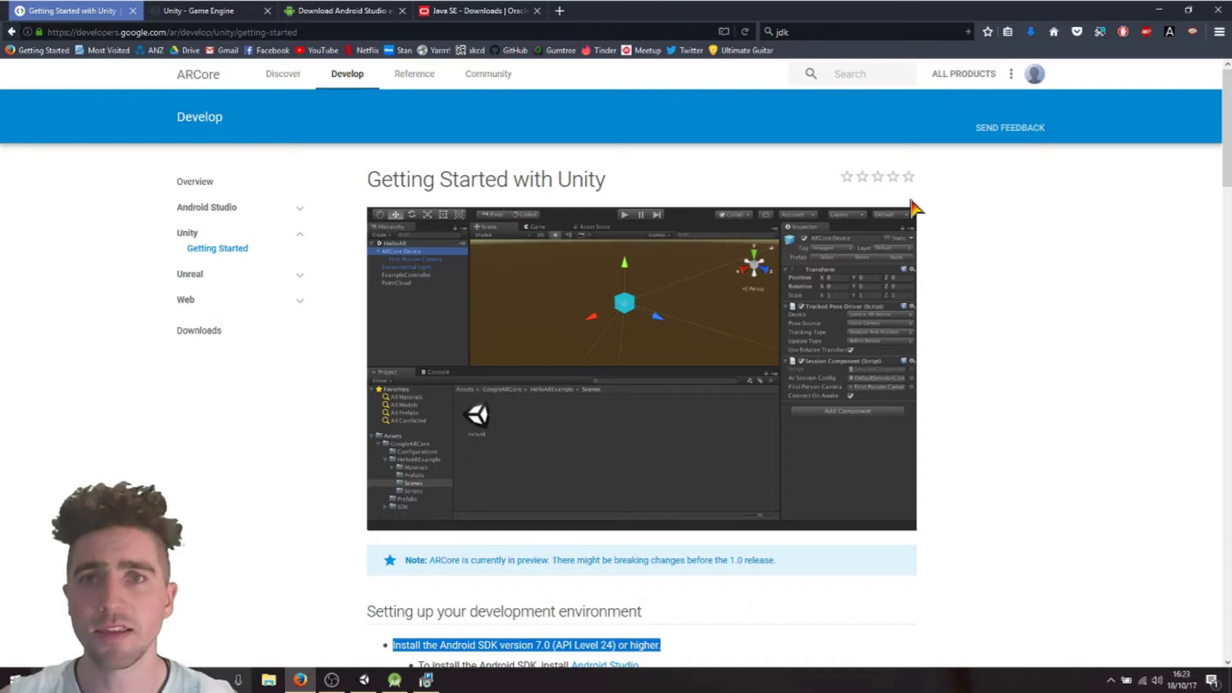
{"action": "scroll", "coordinate": [984, 281], "scroll_direction": "down", "scroll_amount": 2}
{"action": "scroll", "coordinate": [984, 282], "scroll_direction": "down", "scroll_amount": 3}
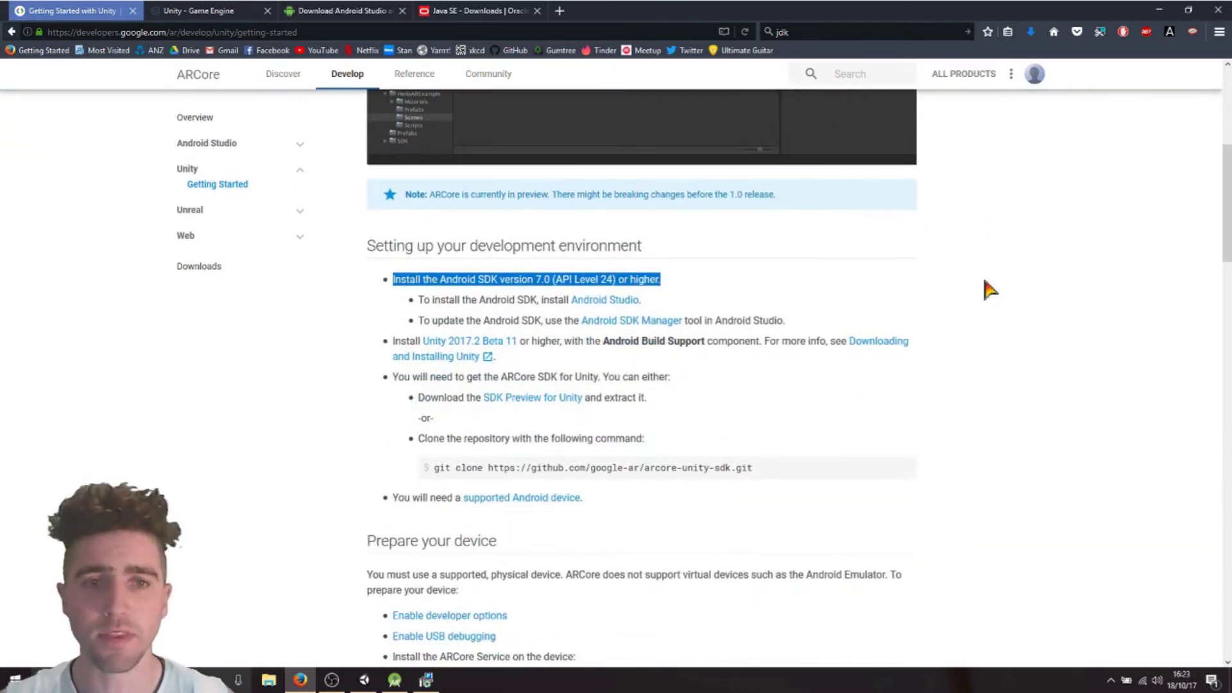
{"action": "scroll", "coordinate": [985, 284], "scroll_direction": "down", "scroll_amount": 1}
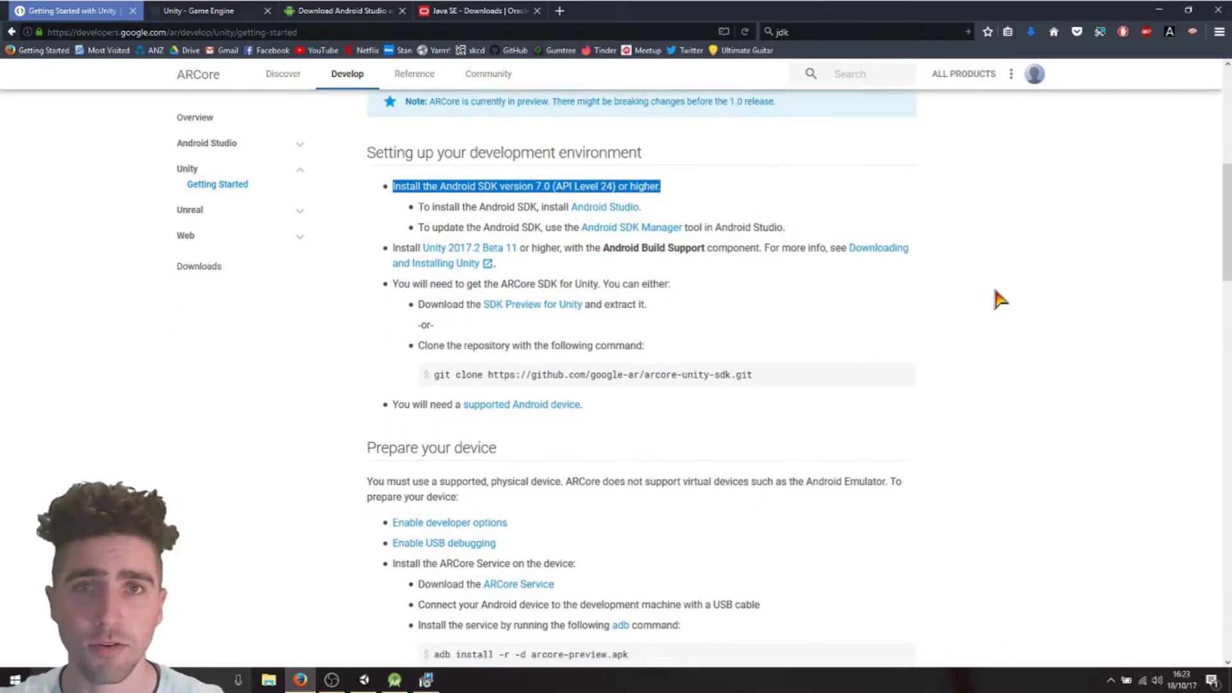
{"action": "scroll", "coordinate": [997, 293], "scroll_direction": "down", "scroll_amount": 2}
{"action": "scroll", "coordinate": [998, 293], "scroll_direction": "down", "scroll_amount": 2}
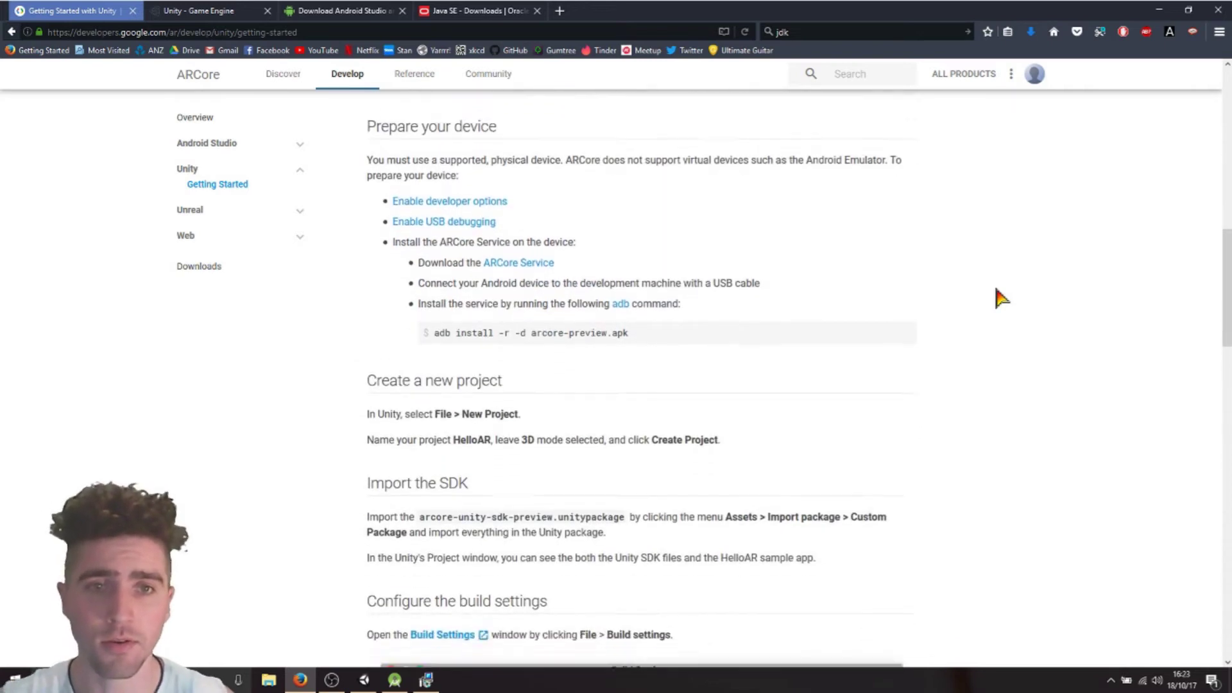
{"action": "scroll", "coordinate": [880, 355], "scroll_direction": "down", "scroll_amount": 2}
{"action": "scroll", "coordinate": [879, 355], "scroll_direction": "down", "scroll_amount": 2}
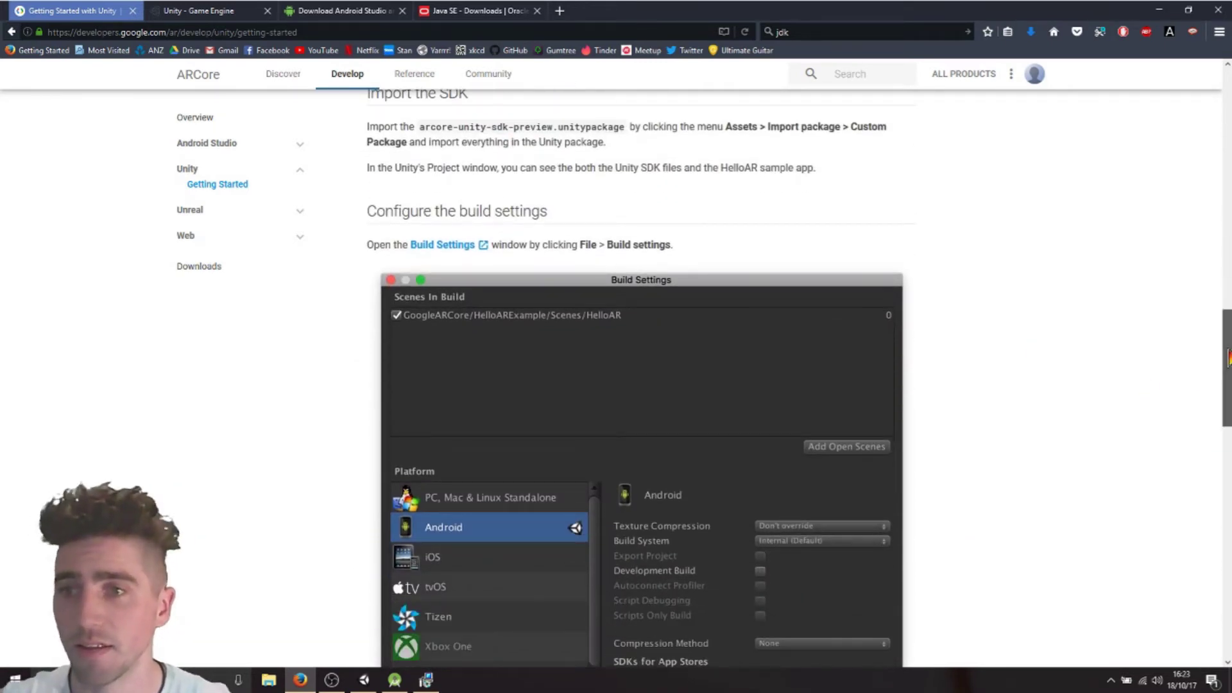
{"action": "left_click_drag", "start_coordinate": [1218, 357], "coordinate": [1225, 395]}
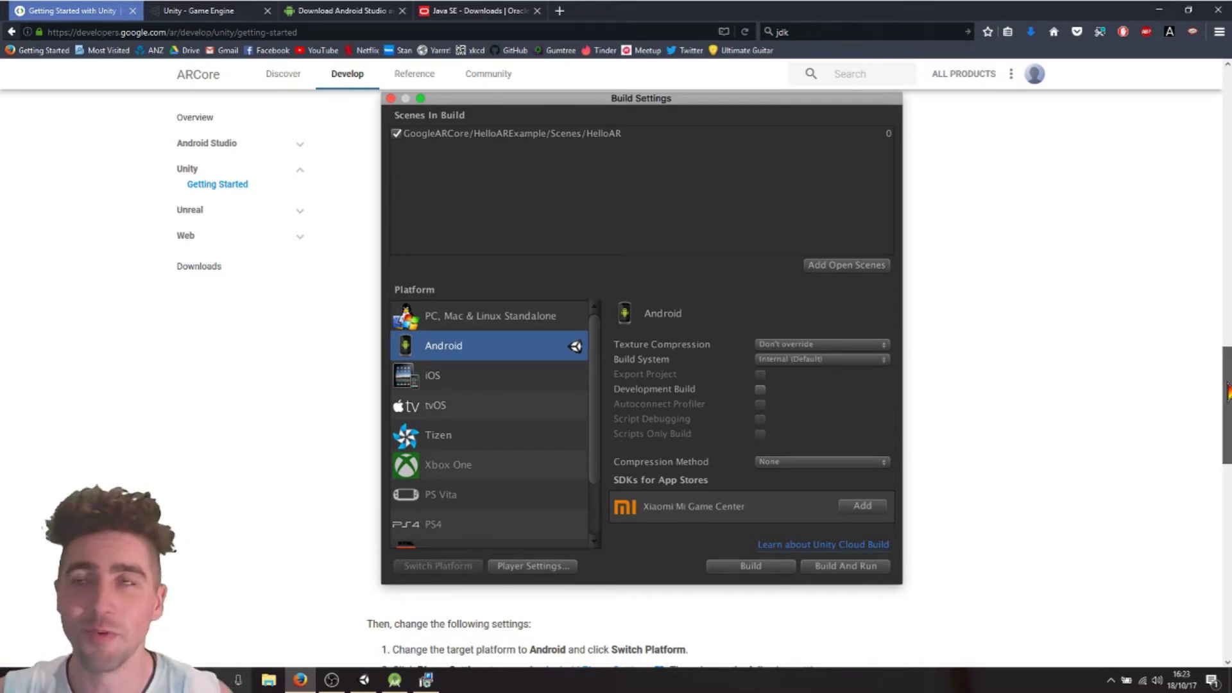
{"action": "left_click_drag", "start_coordinate": [1227, 390], "coordinate": [1226, 386]}
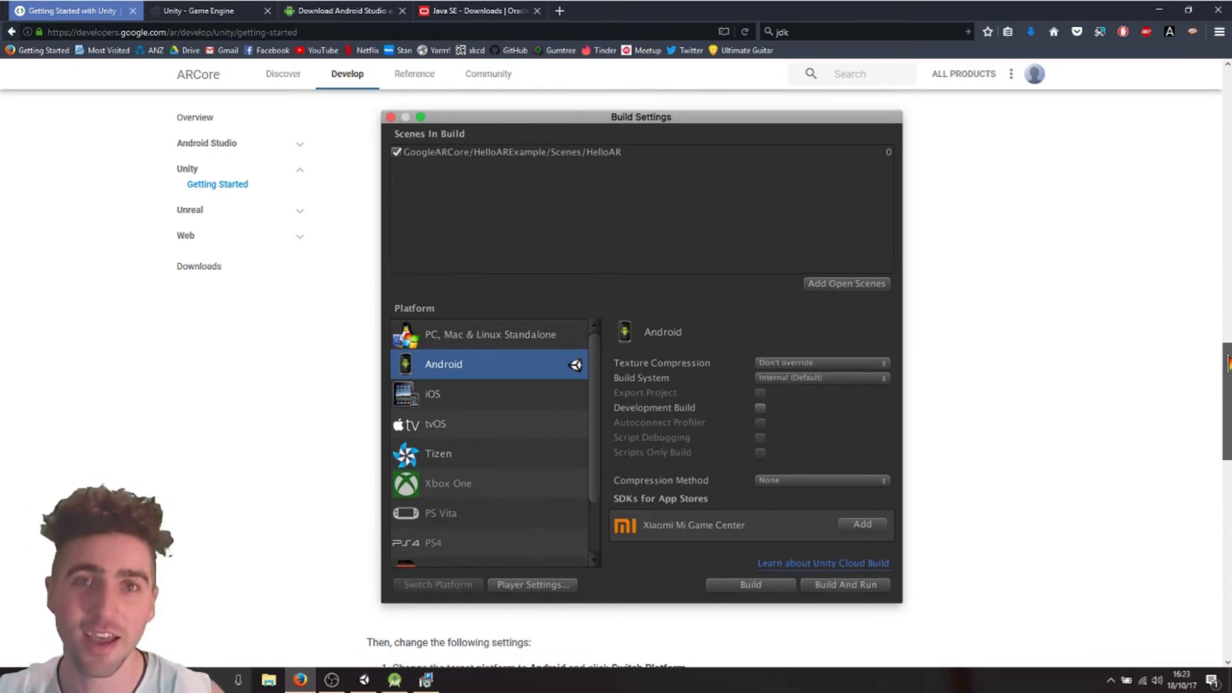
{"action": "left_click_drag", "start_coordinate": [1227, 385], "coordinate": [1228, 159]}
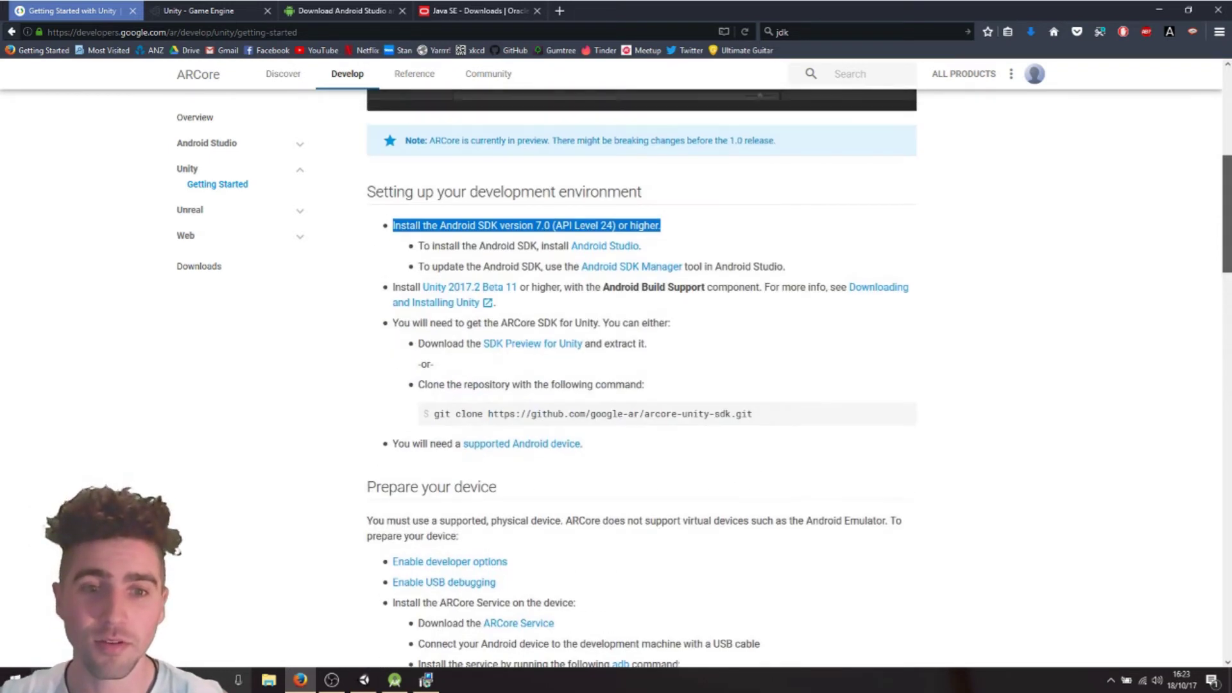
{"action": "scroll", "coordinate": [1229, 164], "scroll_direction": "down", "scroll_amount": 1}
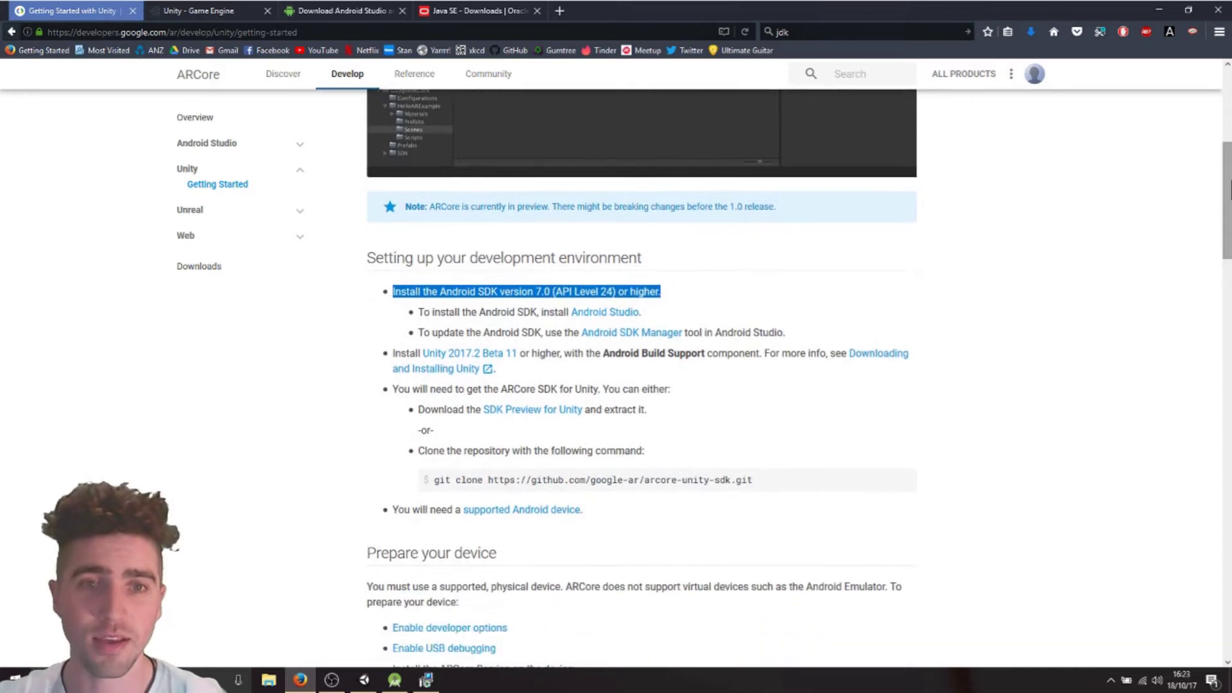
{"action": "left_click", "coordinate": [527, 306]}
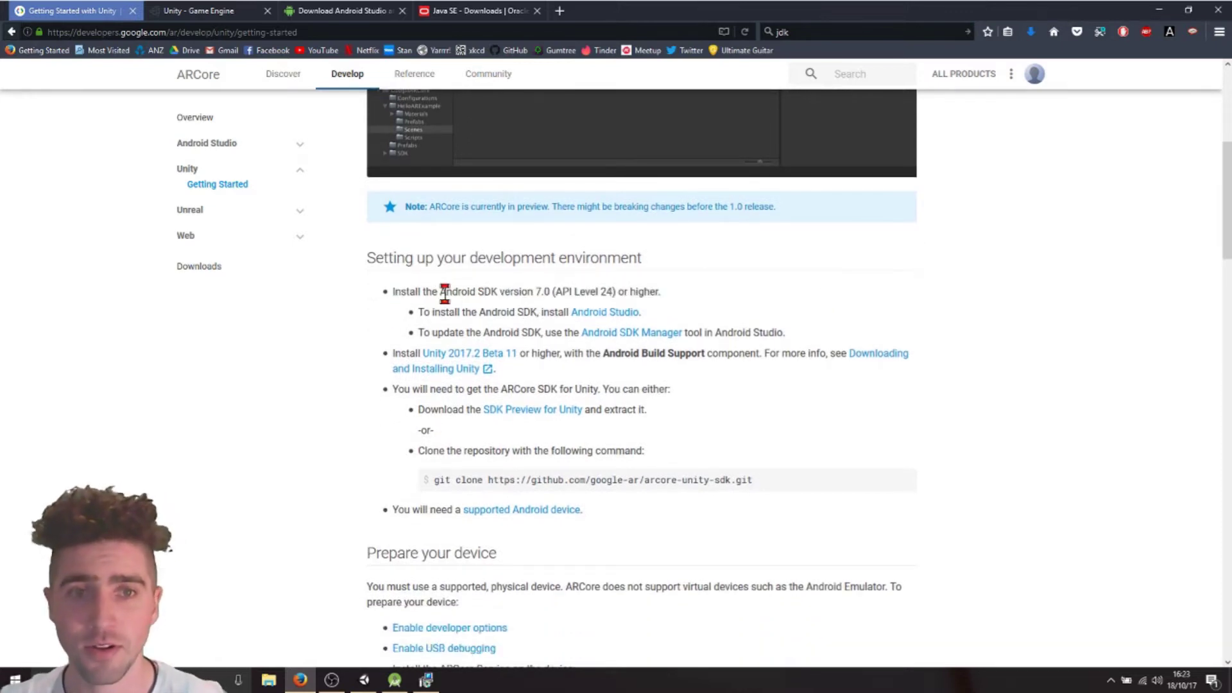
{"action": "mouse_move", "coordinate": [423, 290]}
{"action": "left_mouse_down"}
{"action": "mouse_move", "coordinate": [539, 291]}
{"action": "mouse_move", "coordinate": [506, 291]}
{"action": "left_mouse_up"}
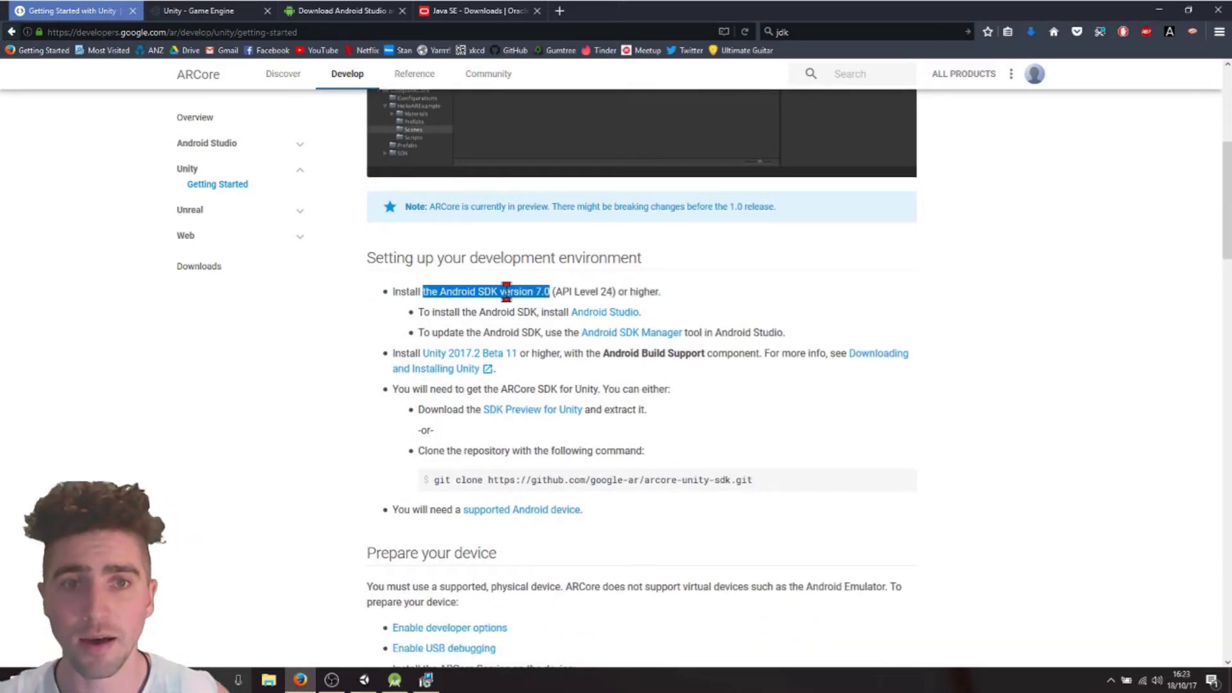
{"action": "left_click", "coordinate": [506, 291]}
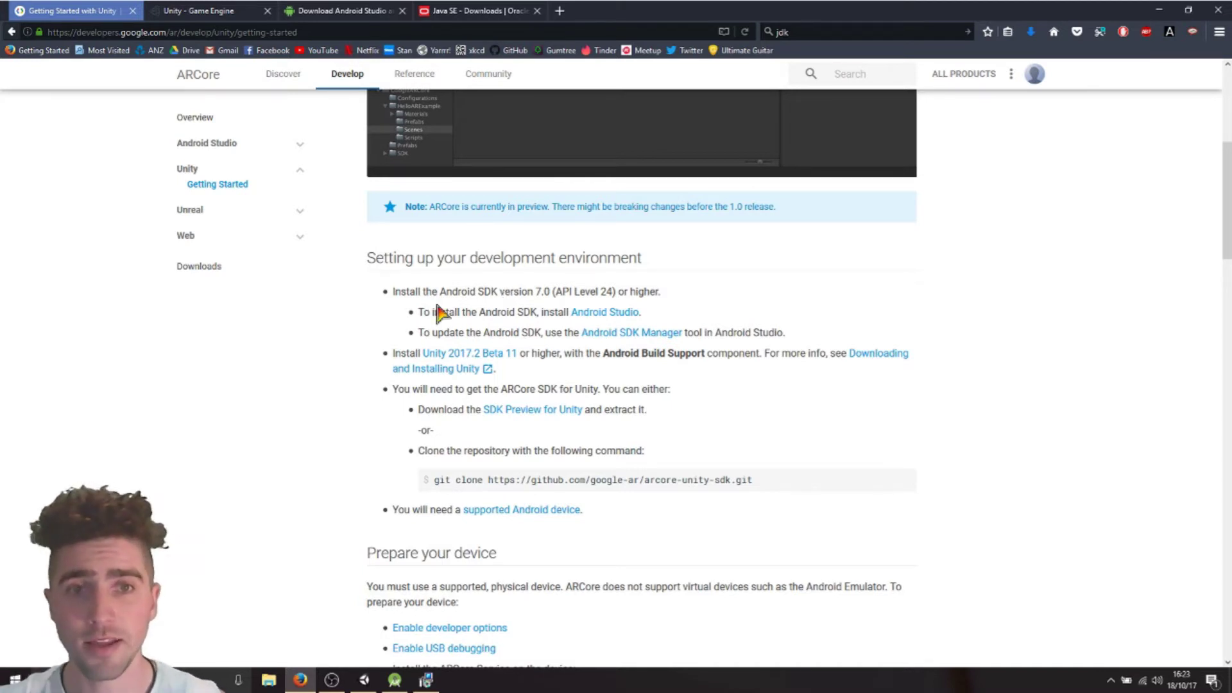
{"action": "left_click_drag", "start_coordinate": [440, 292], "coordinate": [542, 292]}
{"action": "left_click_drag", "start_coordinate": [528, 354], "coordinate": [417, 349]}
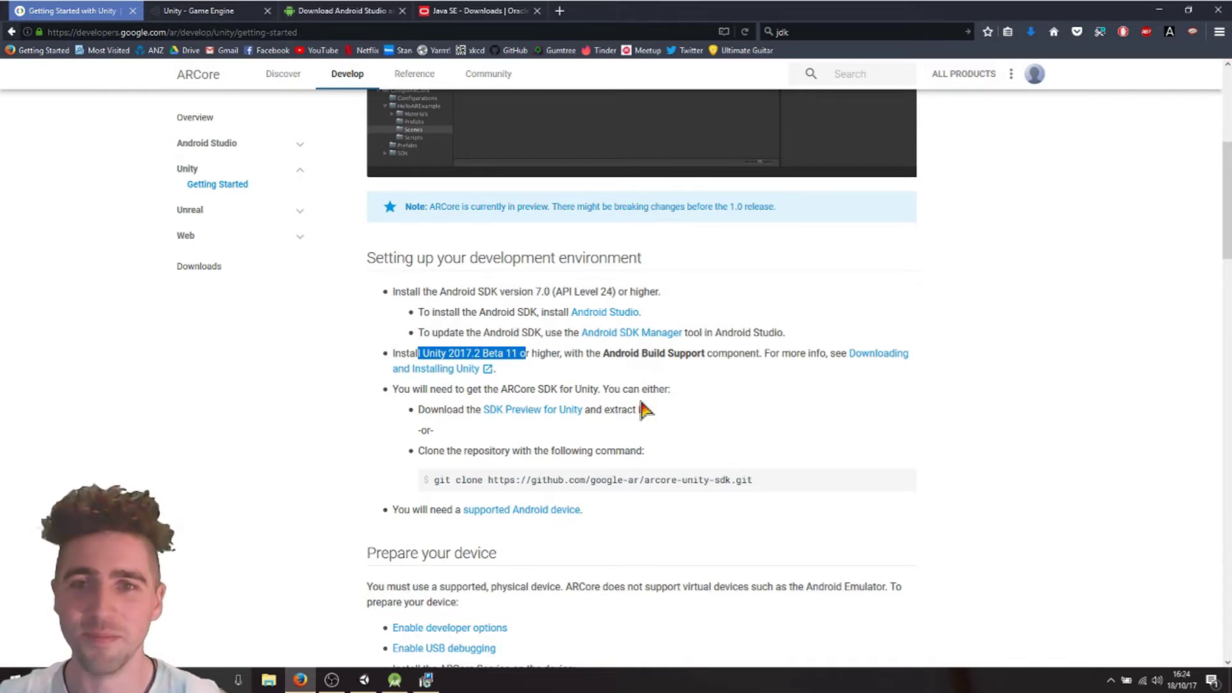
{"action": "left_click", "coordinate": [595, 404]}
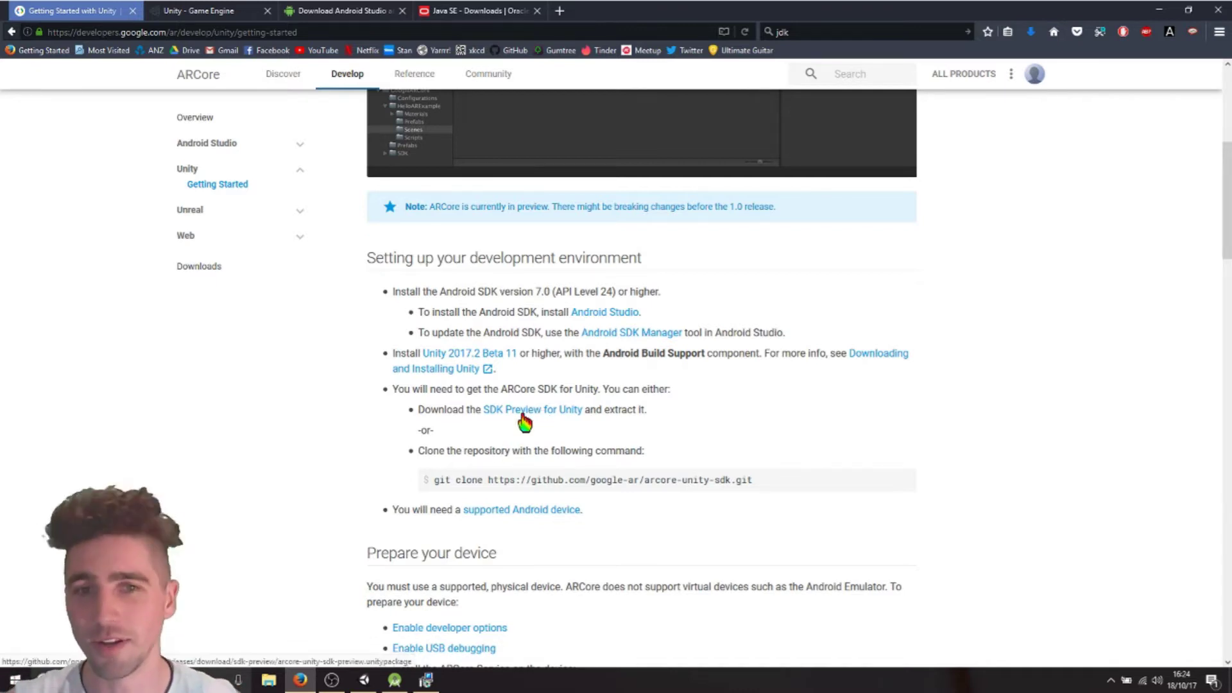
- Start and cancel the ARCore SDK Preview for Unity download, then show the Unity homepage
{"action": "left_click", "coordinate": [524, 423]}
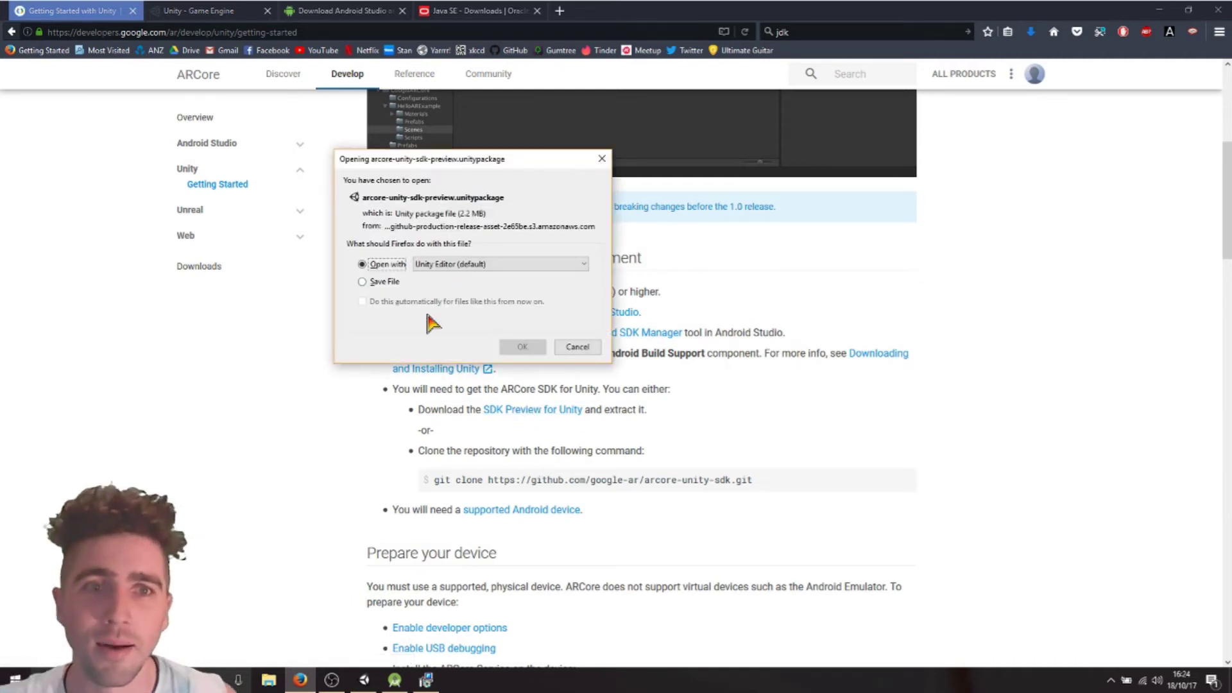
{"action": "left_click", "coordinate": [580, 349]}
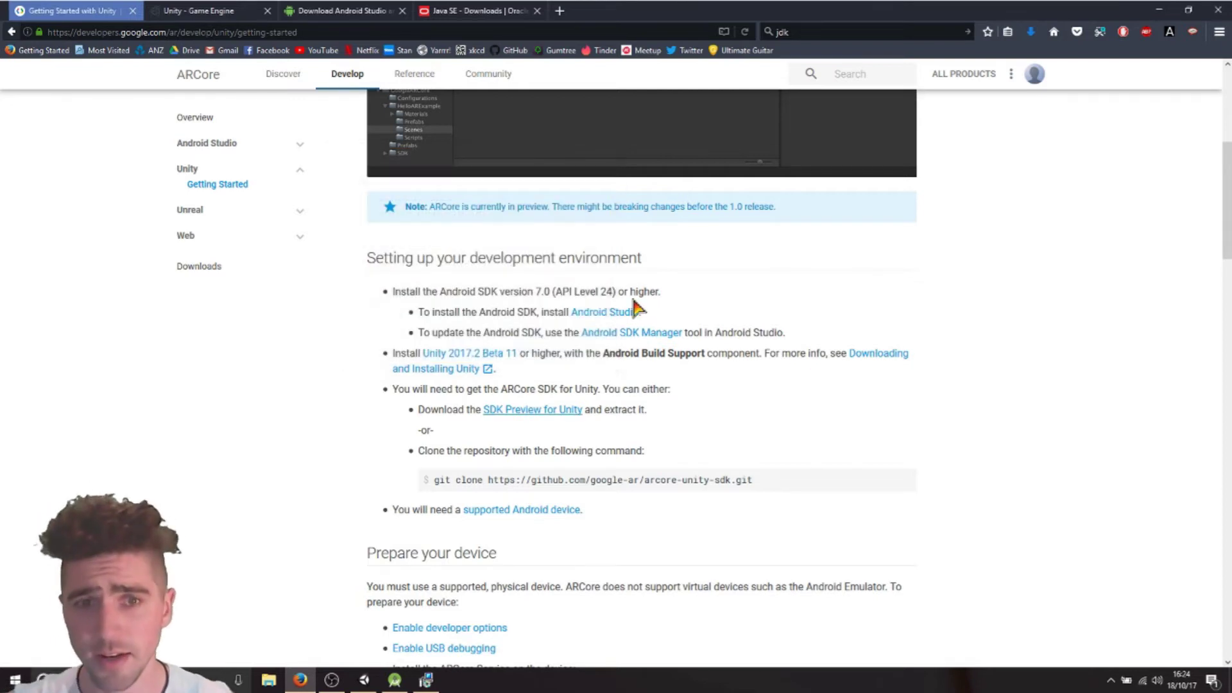
{"action": "scroll", "coordinate": [797, 350], "scroll_direction": "down", "scroll_amount": 3}
{"action": "scroll", "coordinate": [797, 349], "scroll_direction": "down", "scroll_amount": 3}
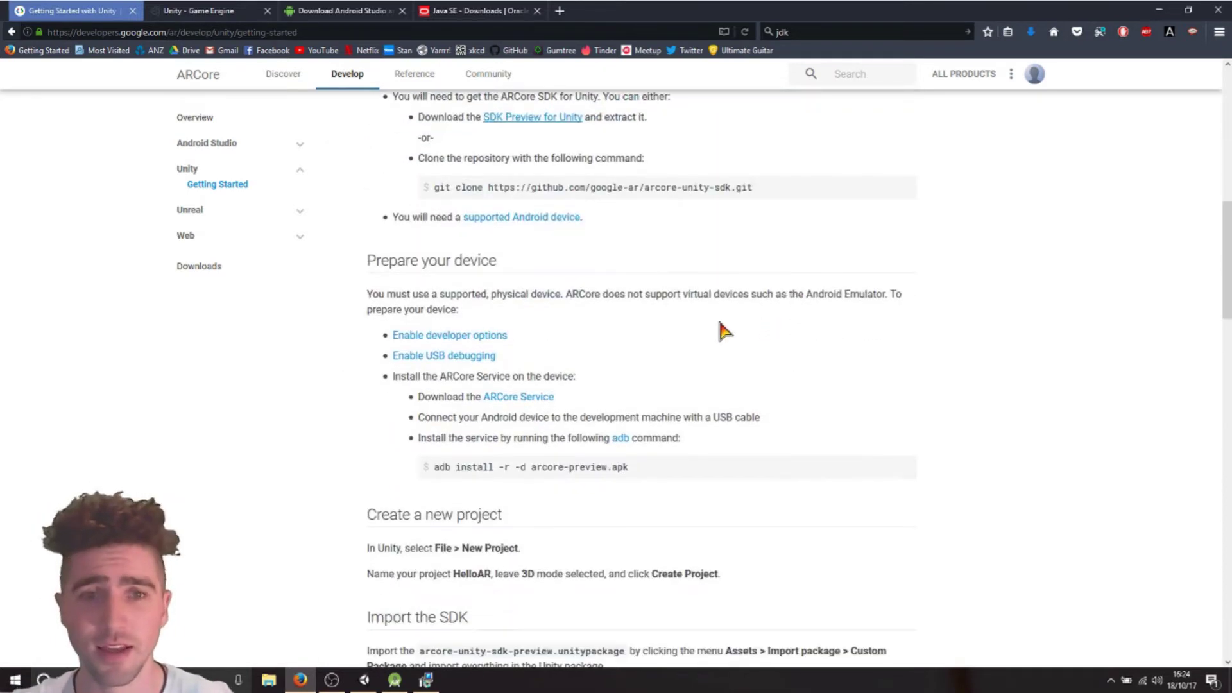
{"action": "scroll", "coordinate": [724, 330], "scroll_direction": "down", "scroll_amount": 3}
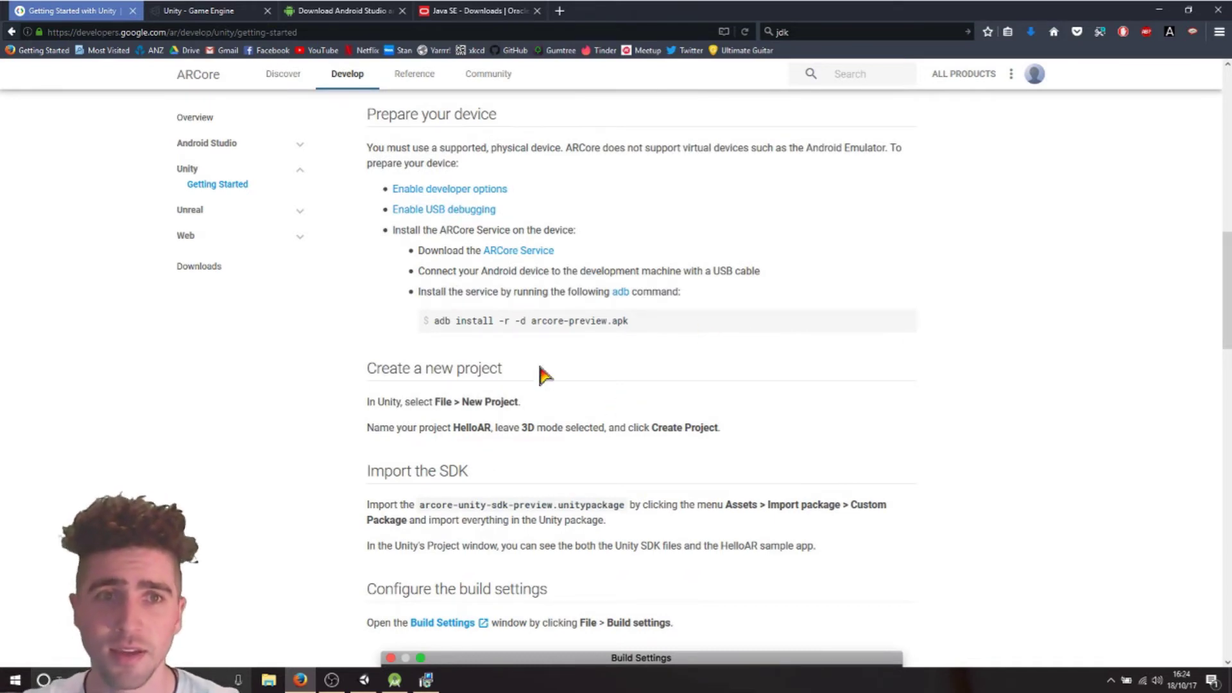
{"action": "left_click", "coordinate": [187, 13]}
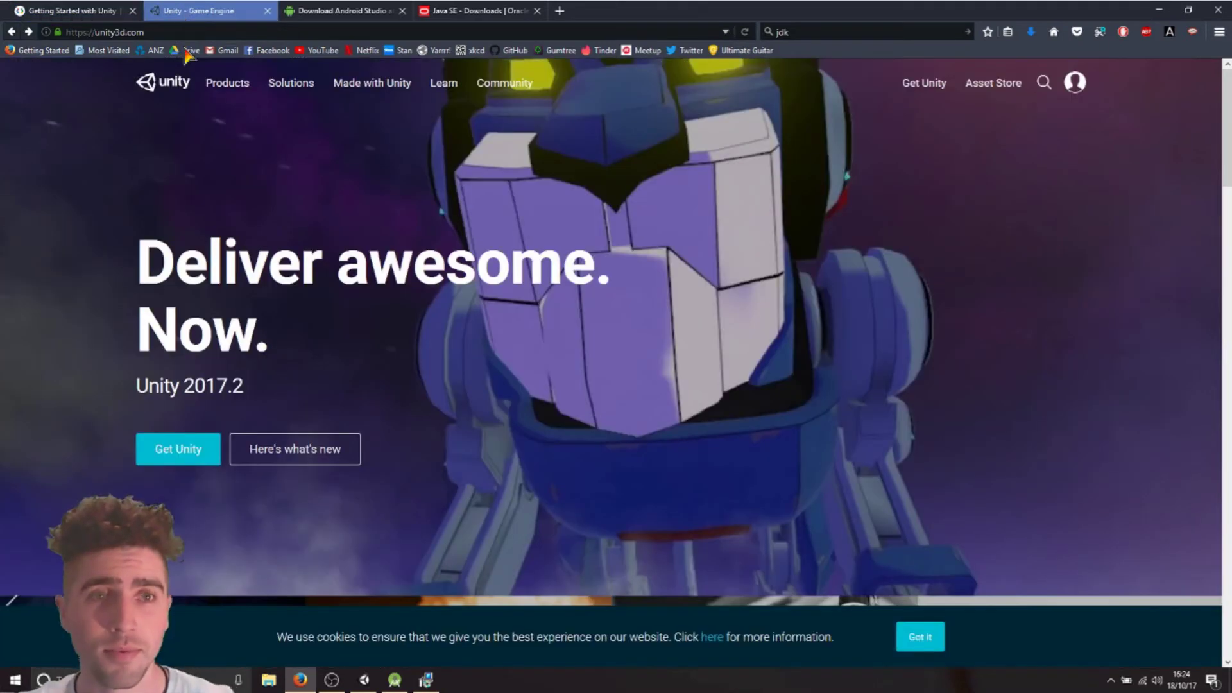
{"action": "left_click", "coordinate": [191, 464]}
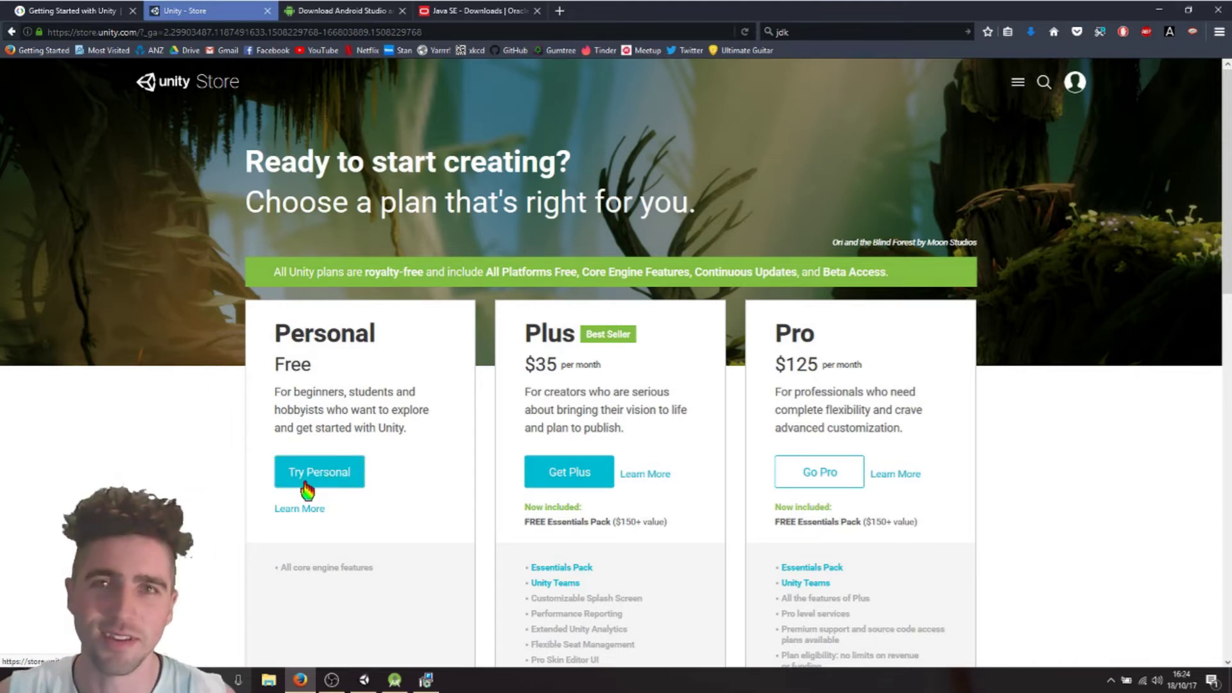
{"action": "left_click", "coordinate": [323, 478]}
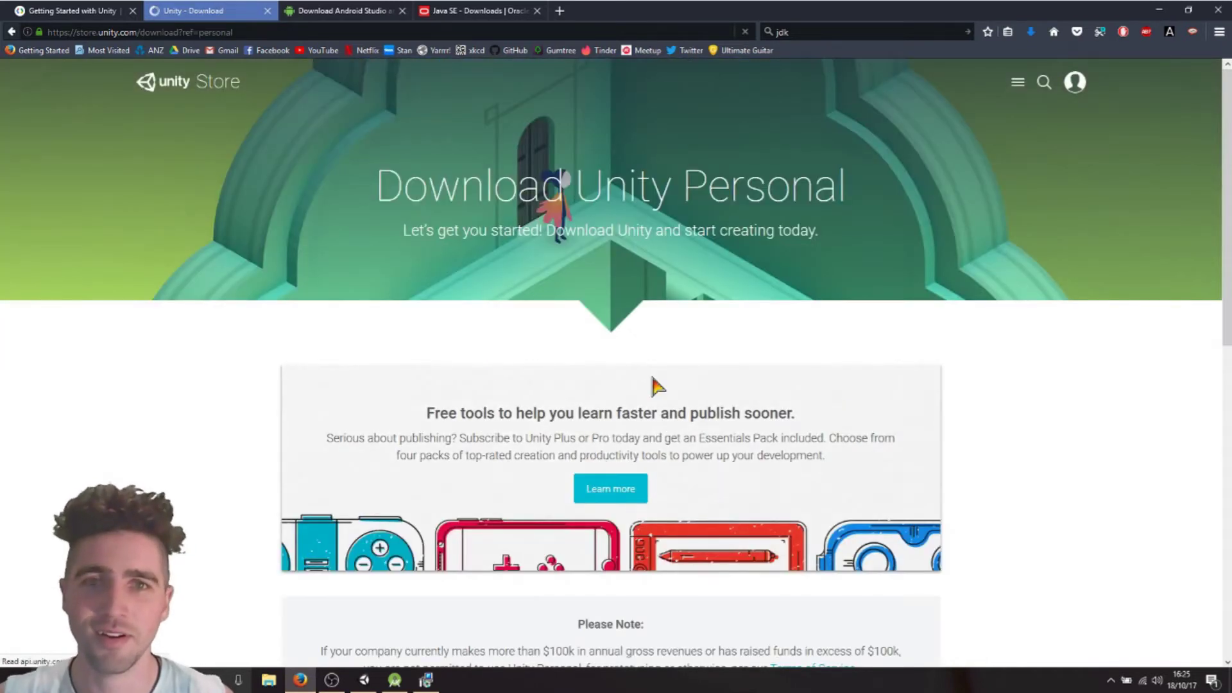
{"action": "scroll", "coordinate": [781, 351], "scroll_direction": "down", "scroll_amount": 3}
{"action": "scroll", "coordinate": [662, 397], "scroll_direction": "down", "scroll_amount": 2}
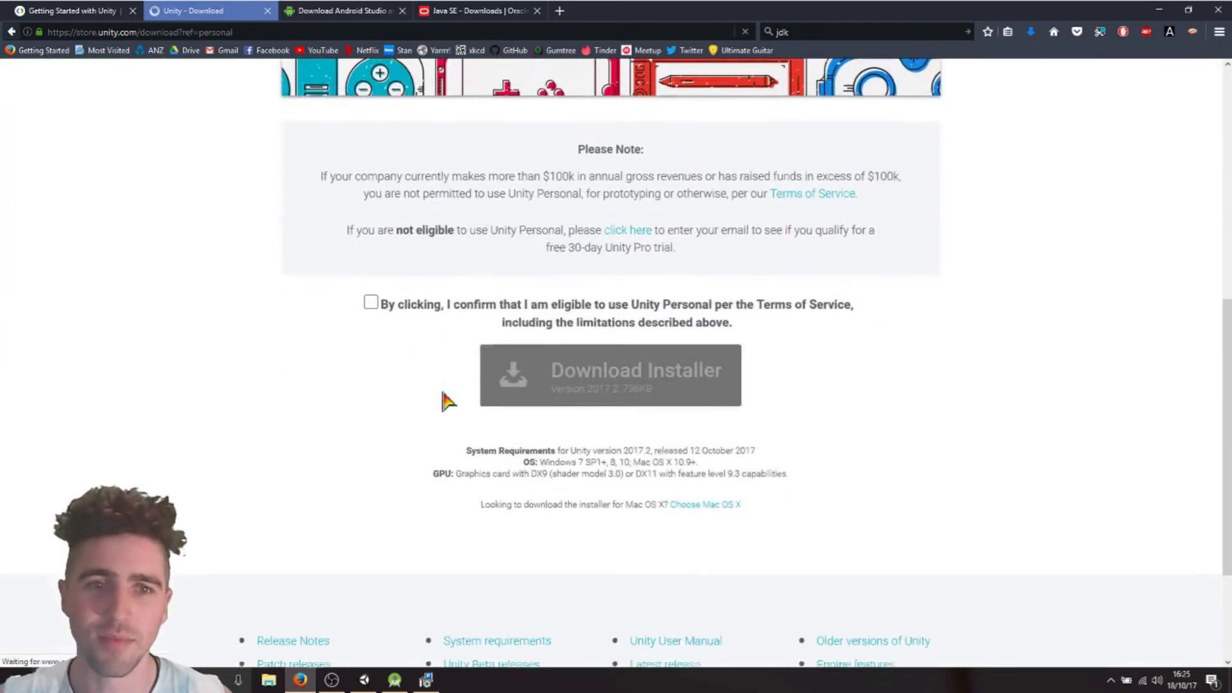
{"action": "left_click", "coordinate": [398, 313]}
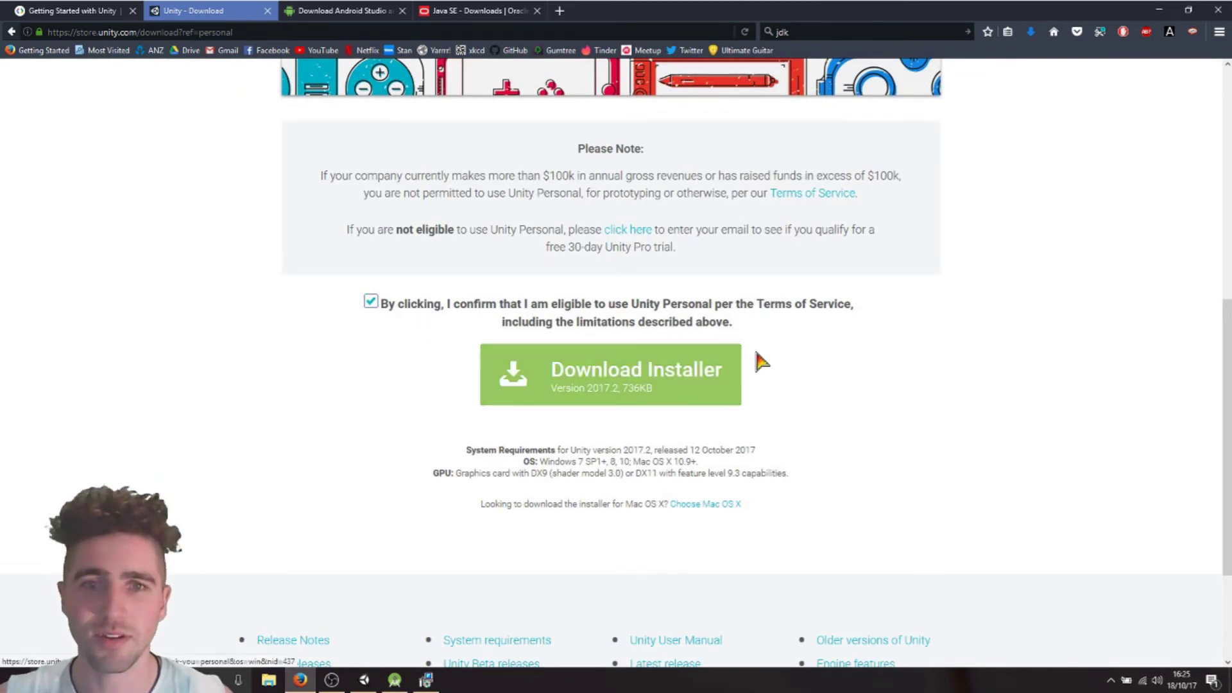
{"action": "left_click_drag", "start_coordinate": [453, 176], "coordinate": [606, 173]}
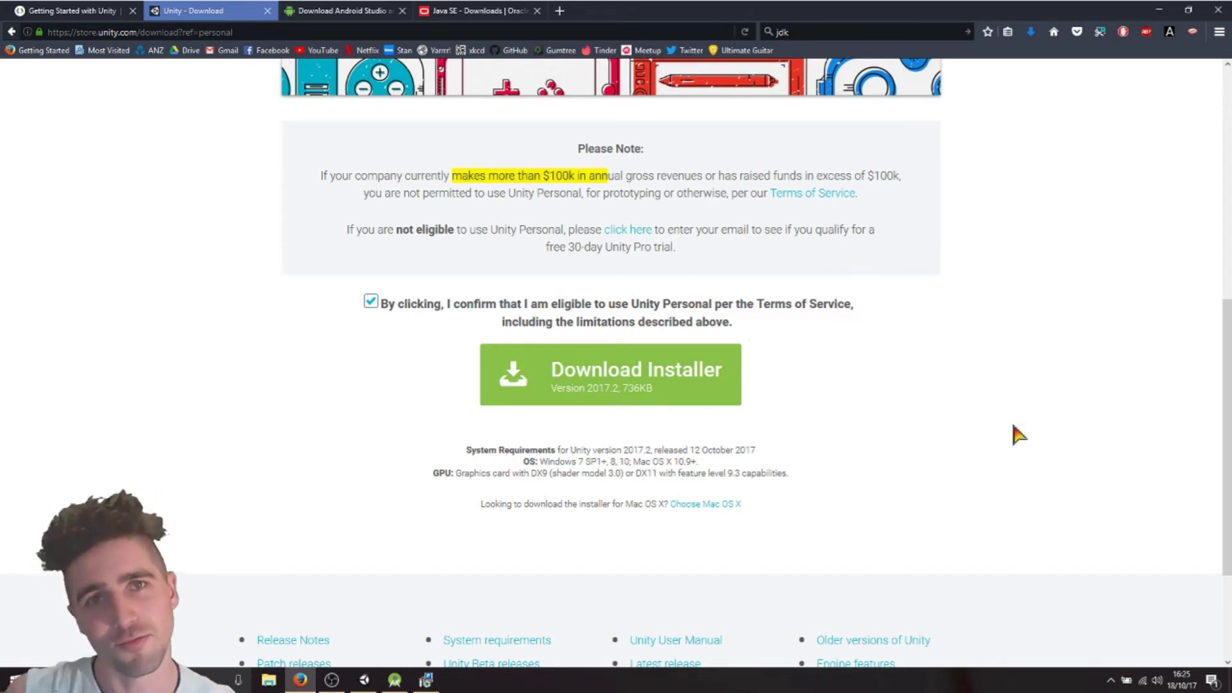
{"action": "key", "text": "Escape"}
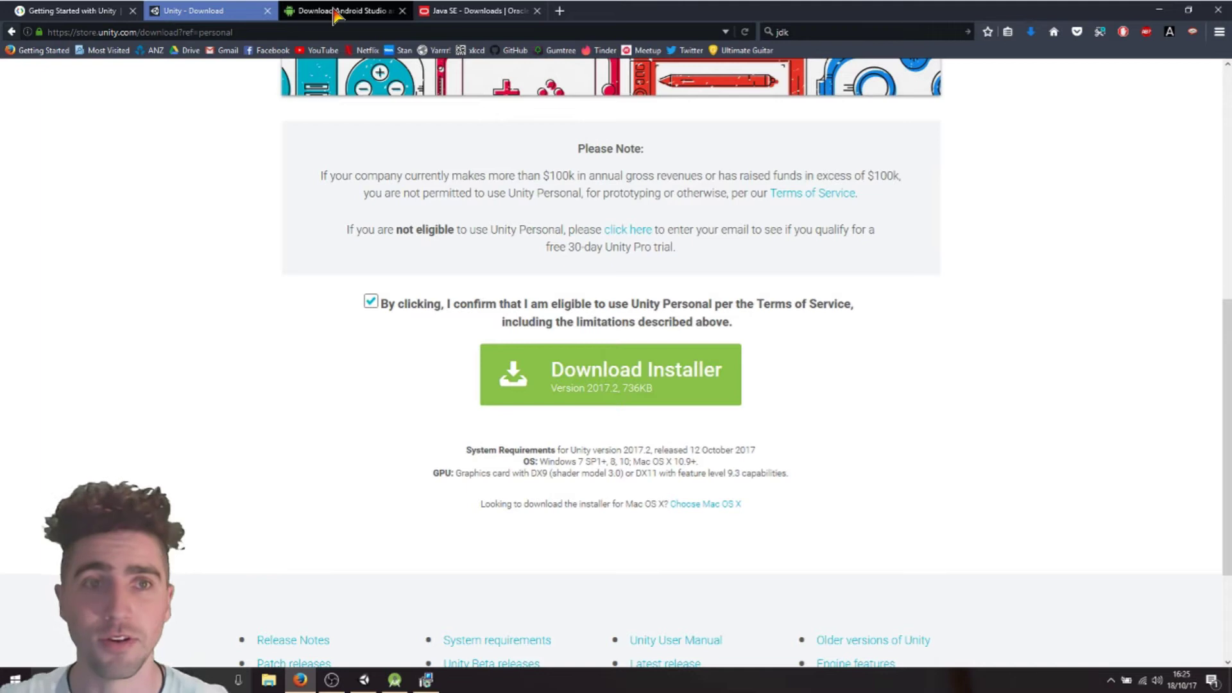
- On the Android Studio download page, start the Windows download and dismiss the terms prompt
{"action": "left_click", "coordinate": [337, 12]}
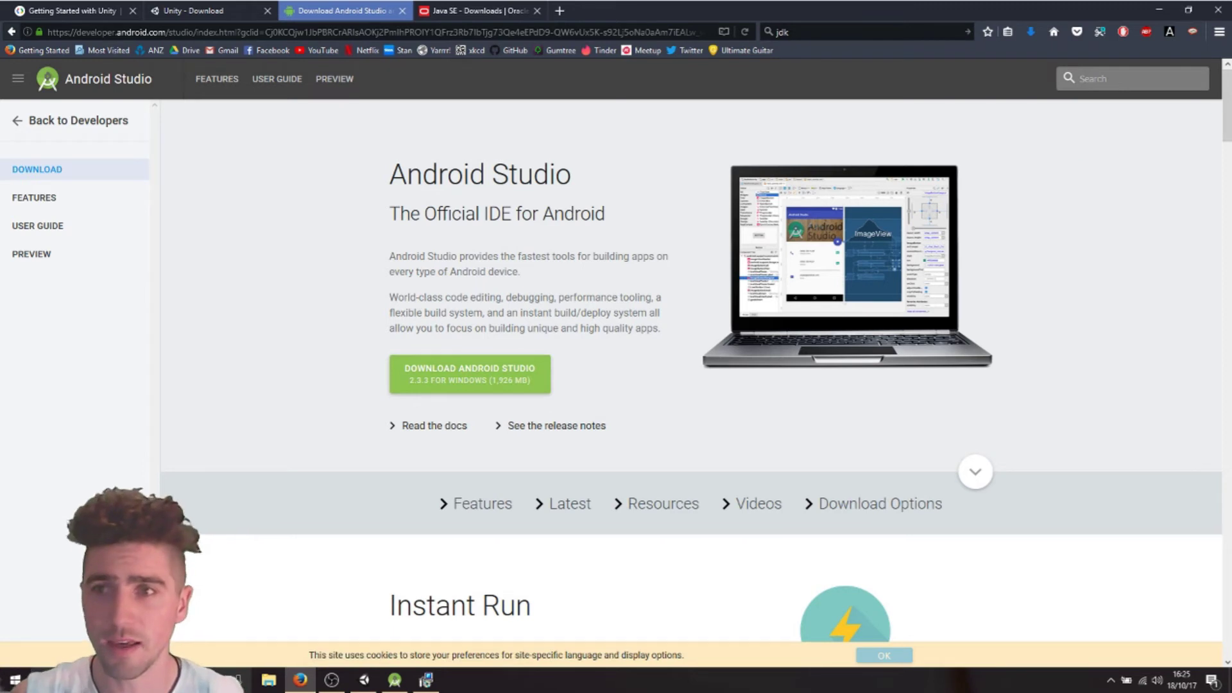
{"action": "left_click_drag", "start_coordinate": [1229, 113], "coordinate": [1223, 636]}
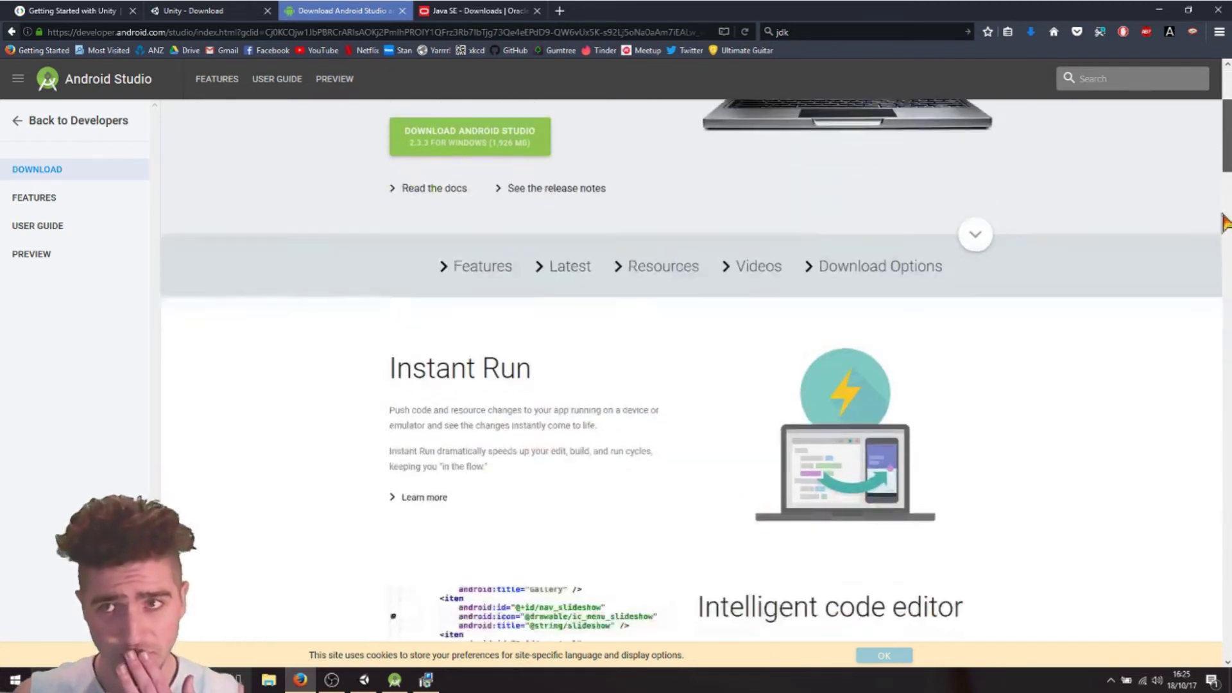
{"action": "scroll", "coordinate": [1223, 635], "scroll_direction": "up", "scroll_amount": 3}
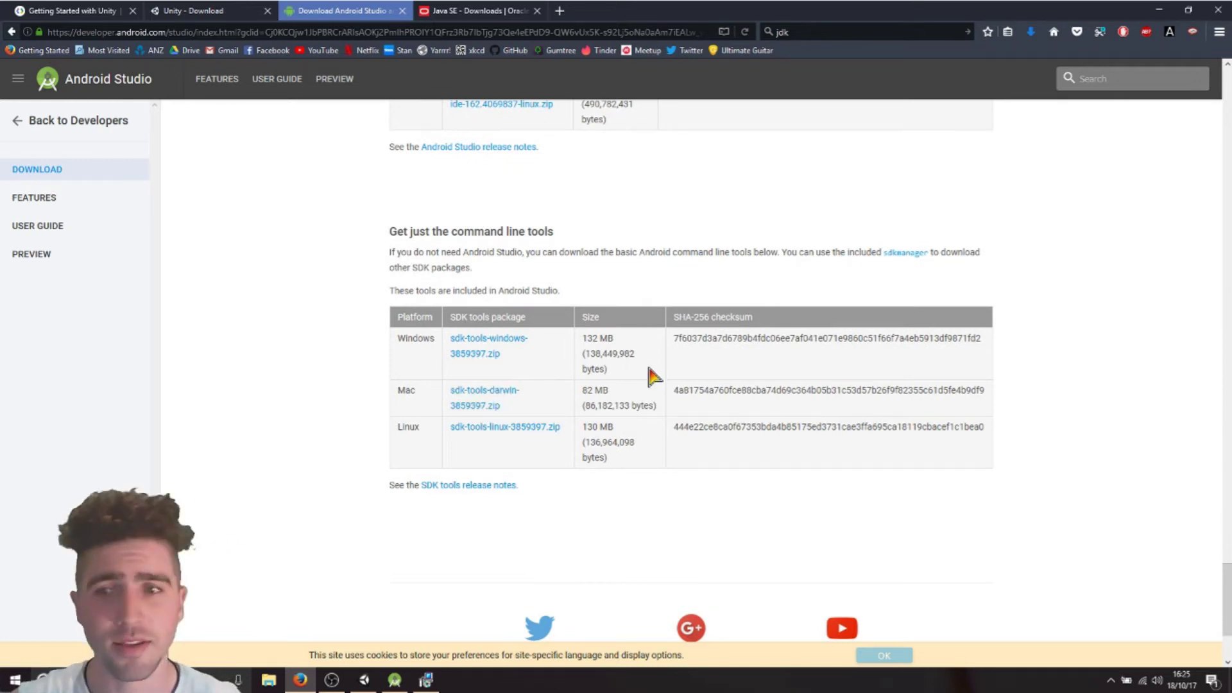
{"action": "left_click_drag", "start_coordinate": [1227, 587], "coordinate": [1216, 96]}
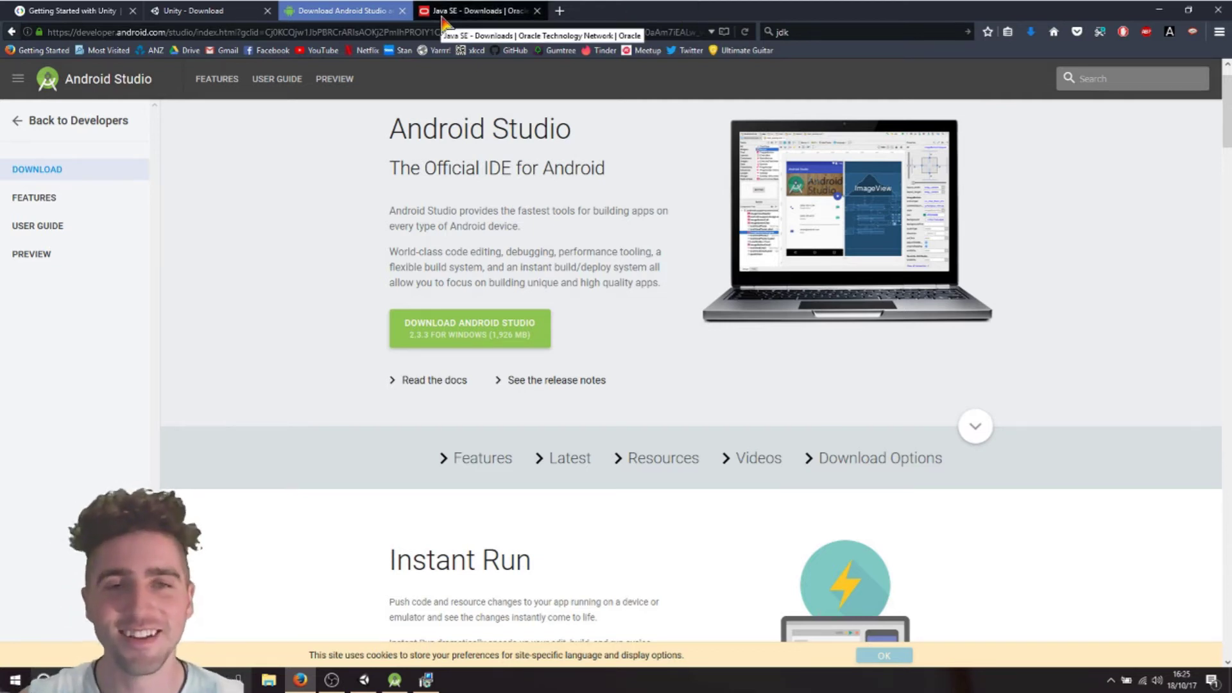
{"action": "left_click", "coordinate": [504, 327]}
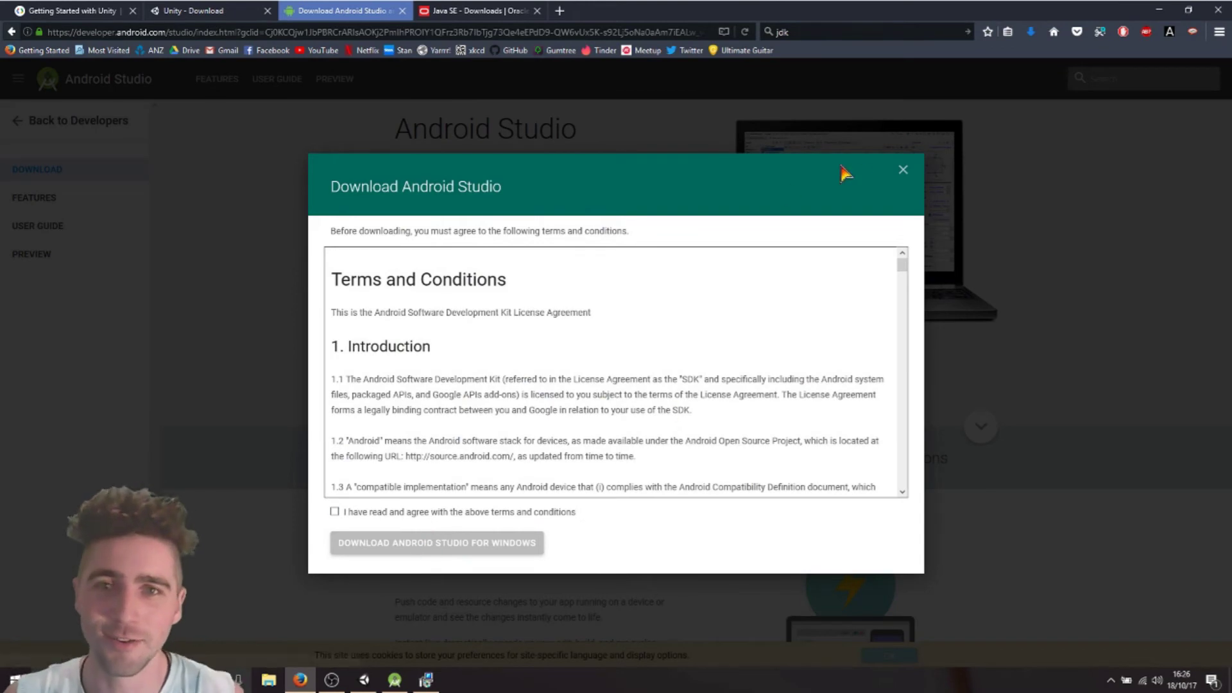
{"action": "left_click", "coordinate": [904, 175]}
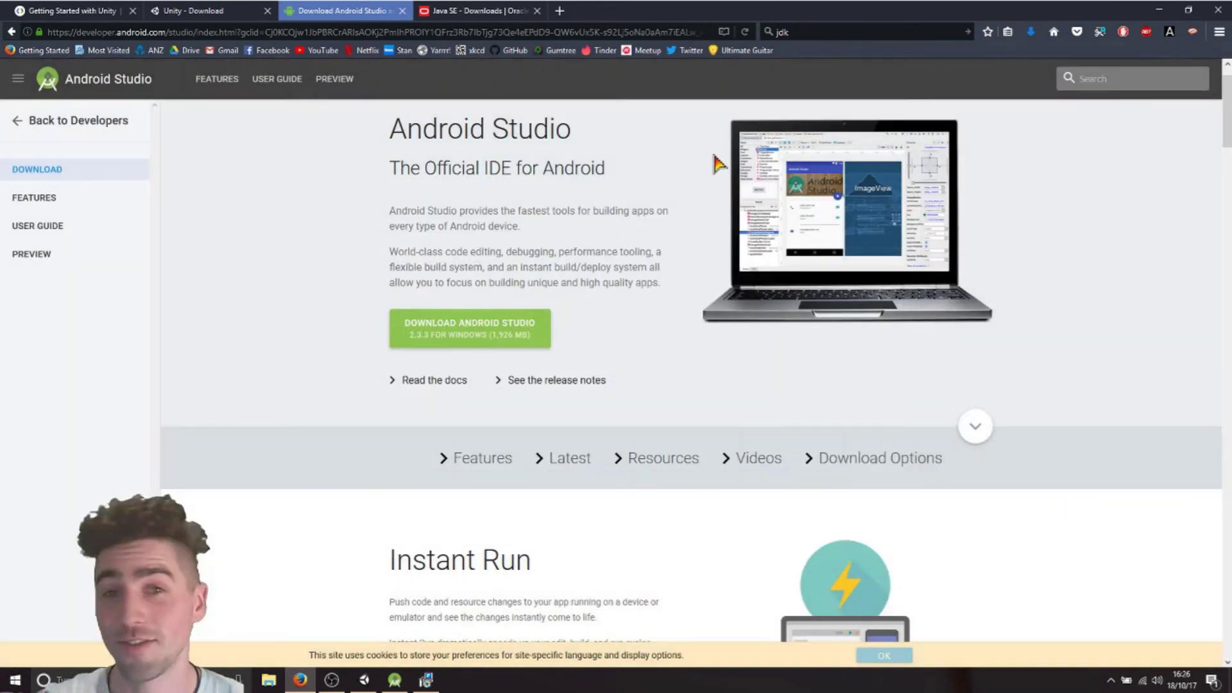
{"action": "scroll", "coordinate": [550, 135], "scroll_direction": "up", "scroll_amount": 1}
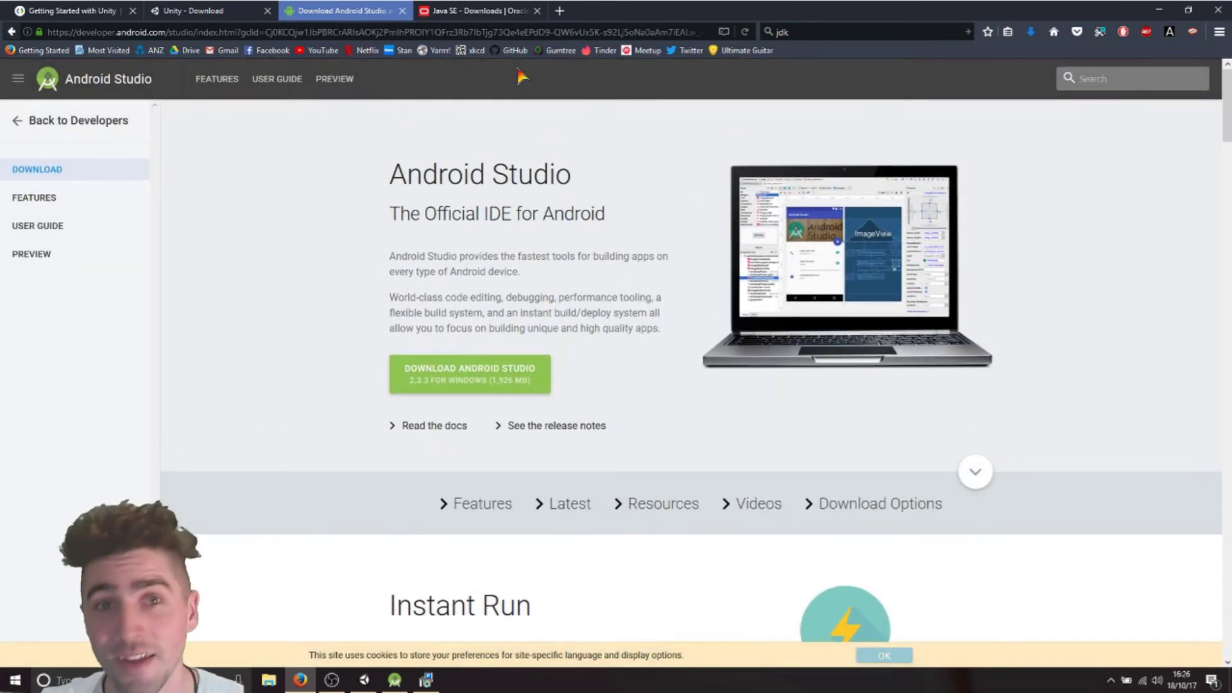
- Go from the Java SE Downloads page to the Java SE 8u151/8u152 downloads page
{"action": "left_click", "coordinate": [473, 12]}
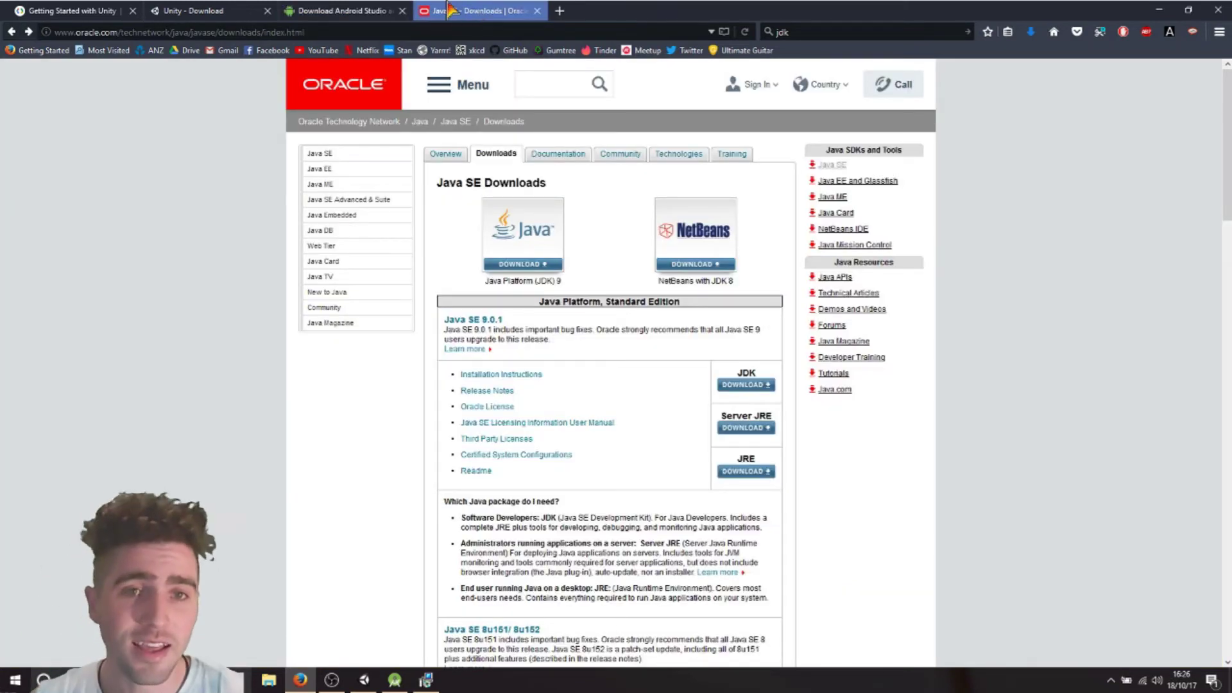
{"action": "left_click", "coordinate": [462, 85]}
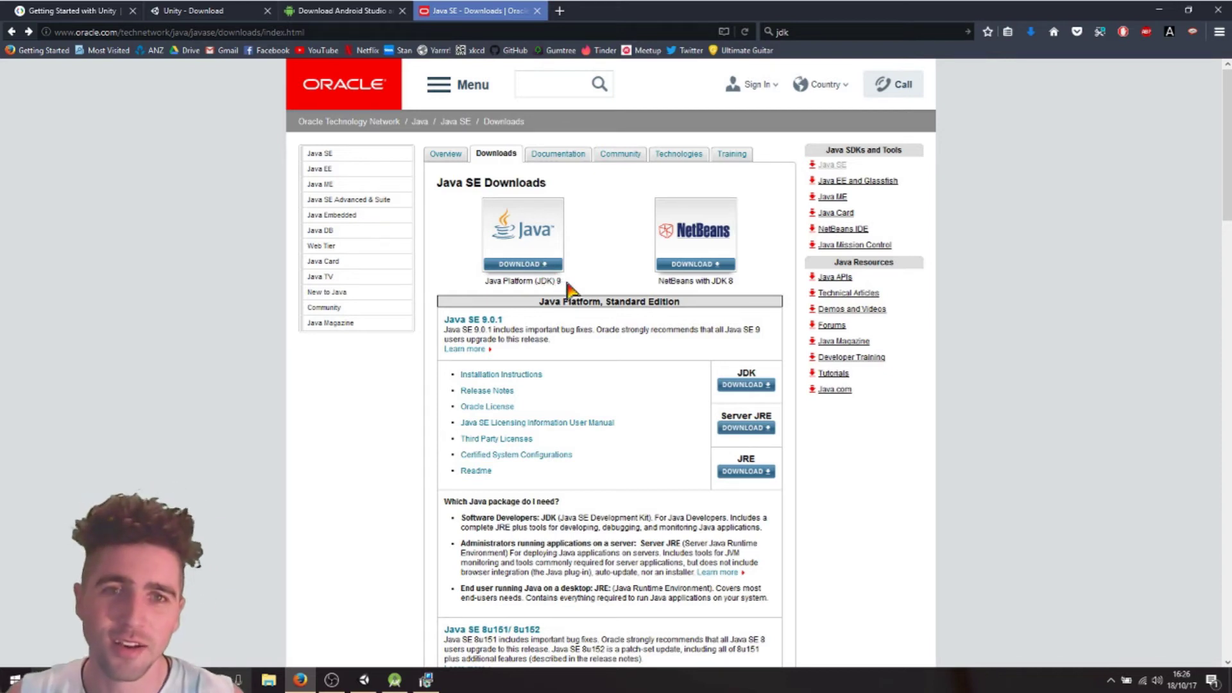
{"action": "left_click_drag", "start_coordinate": [566, 285], "coordinate": [541, 281]}
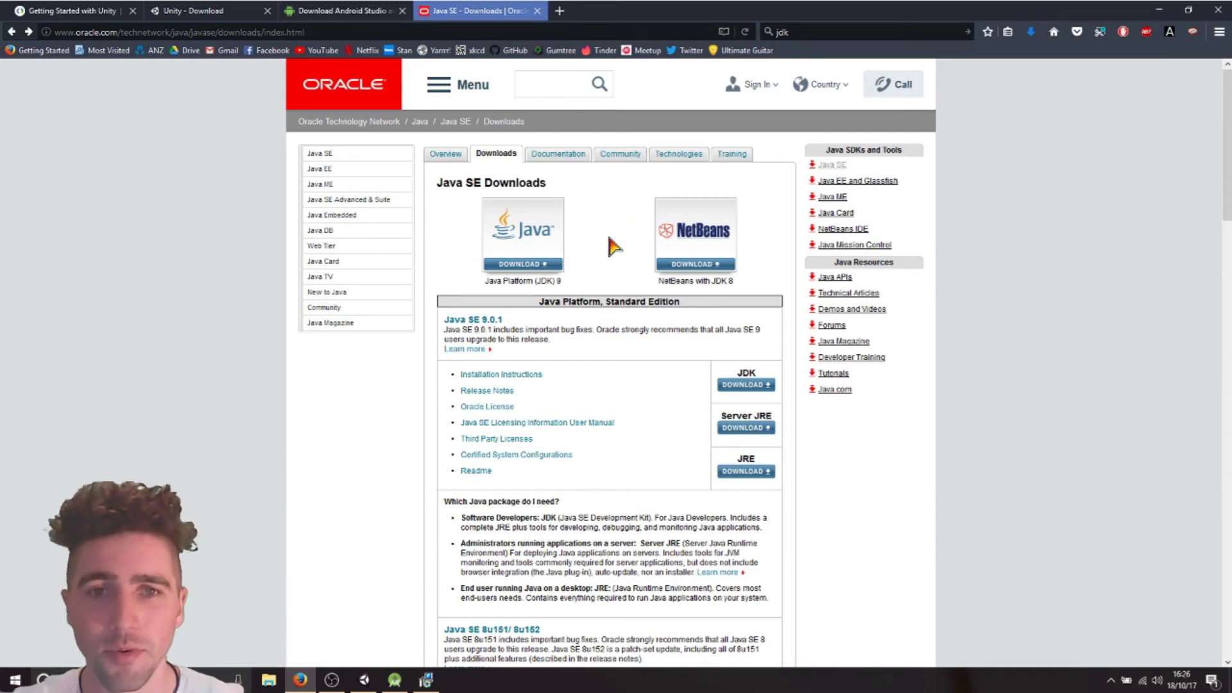
{"action": "scroll", "coordinate": [613, 248], "scroll_direction": "down", "scroll_amount": 2}
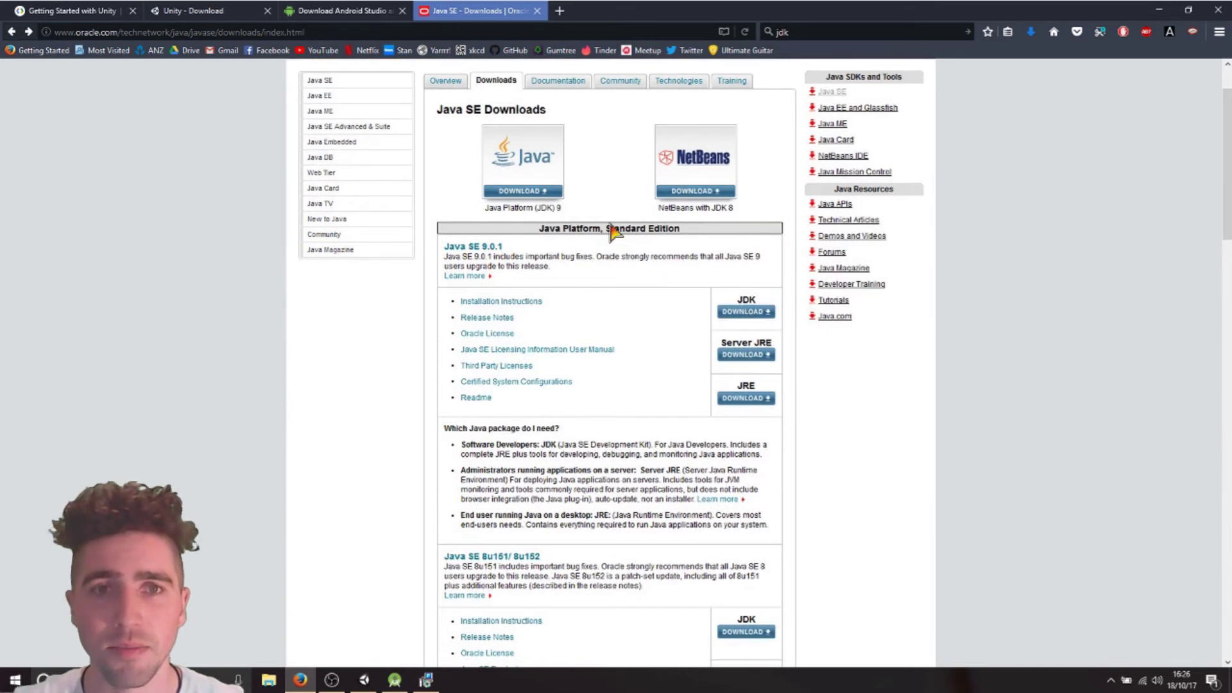
{"action": "scroll", "coordinate": [606, 236], "scroll_direction": "down", "scroll_amount": 3}
{"action": "scroll", "coordinate": [580, 242], "scroll_direction": "down", "scroll_amount": 1}
{"action": "scroll", "coordinate": [559, 279], "scroll_direction": "down", "scroll_amount": 2}
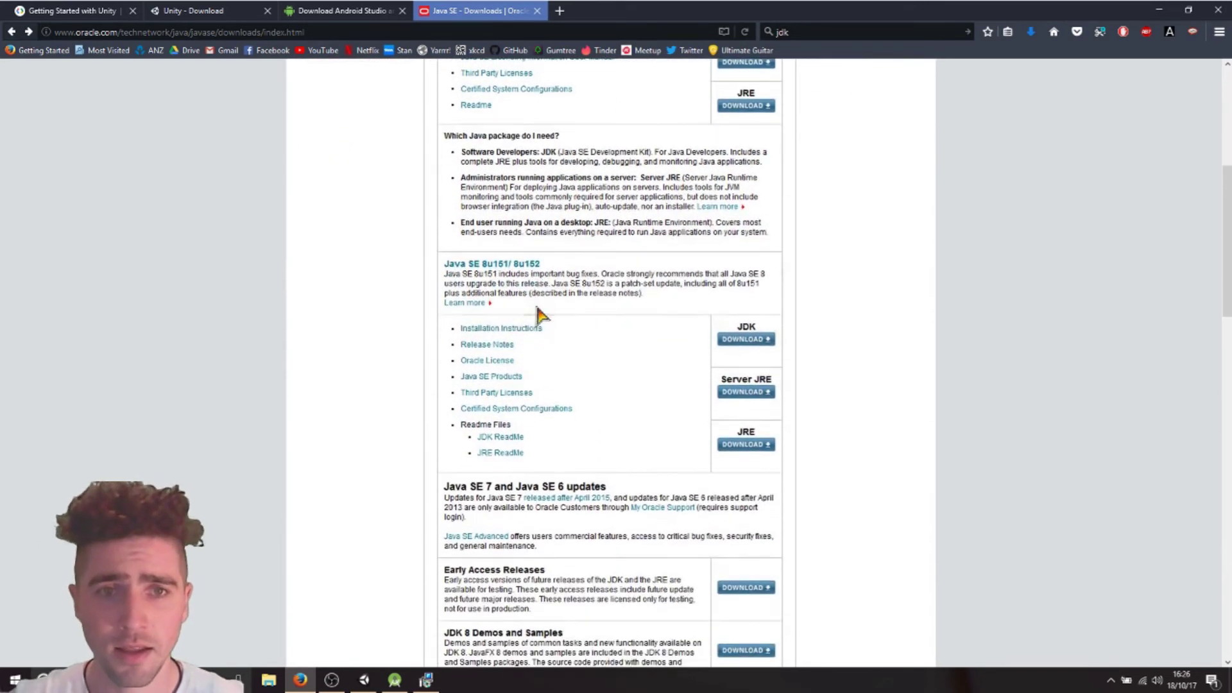
{"action": "left_click", "coordinate": [494, 276]}
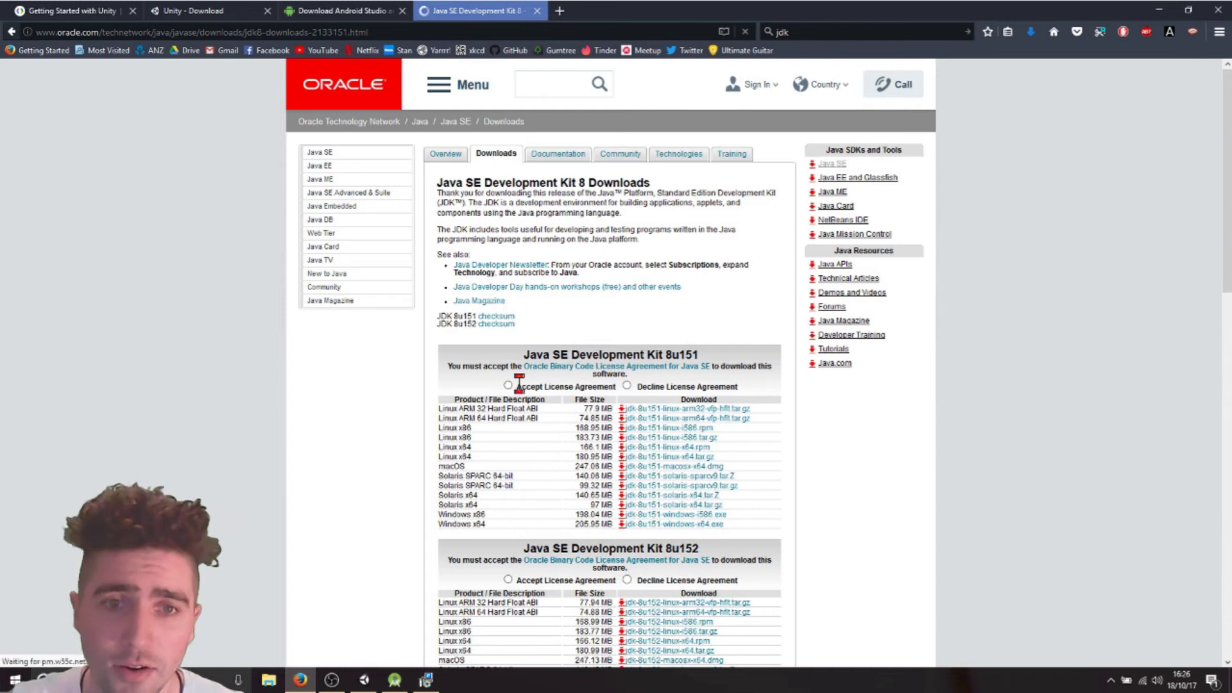
- Accept the JDK 8u151 license and cancel the jdk-8u151-windows-x64.exe download prompt
{"action": "left_click", "coordinate": [509, 386]}
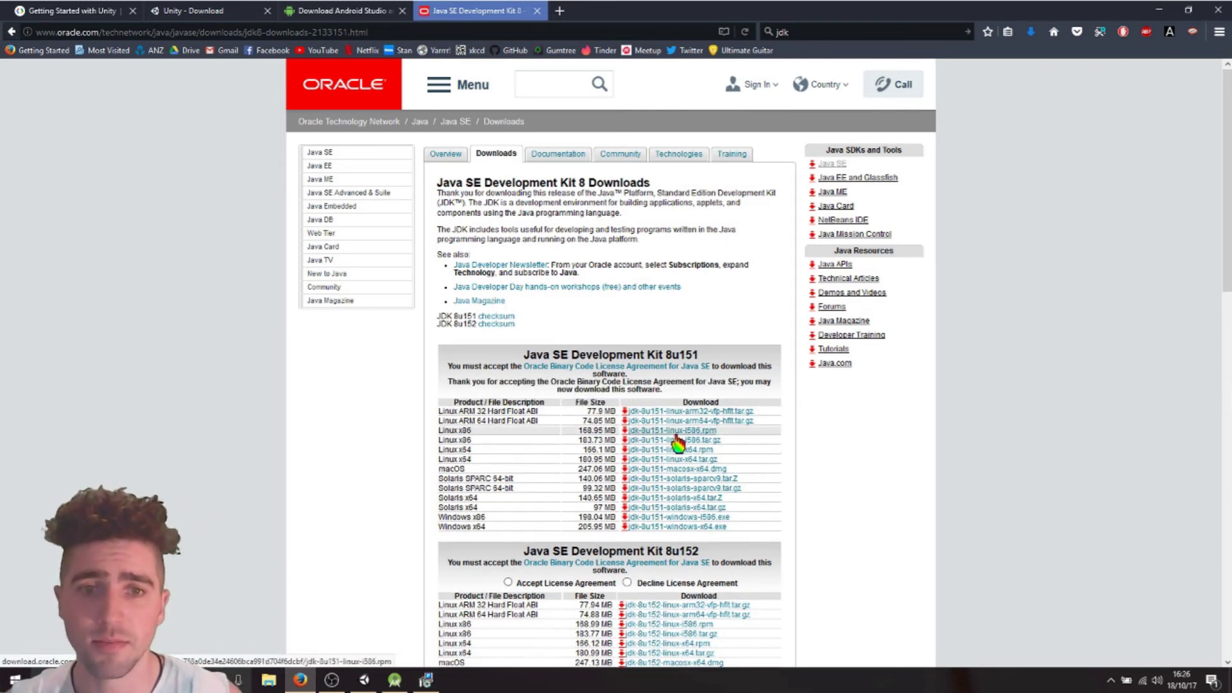
{"action": "left_click", "coordinate": [664, 527]}
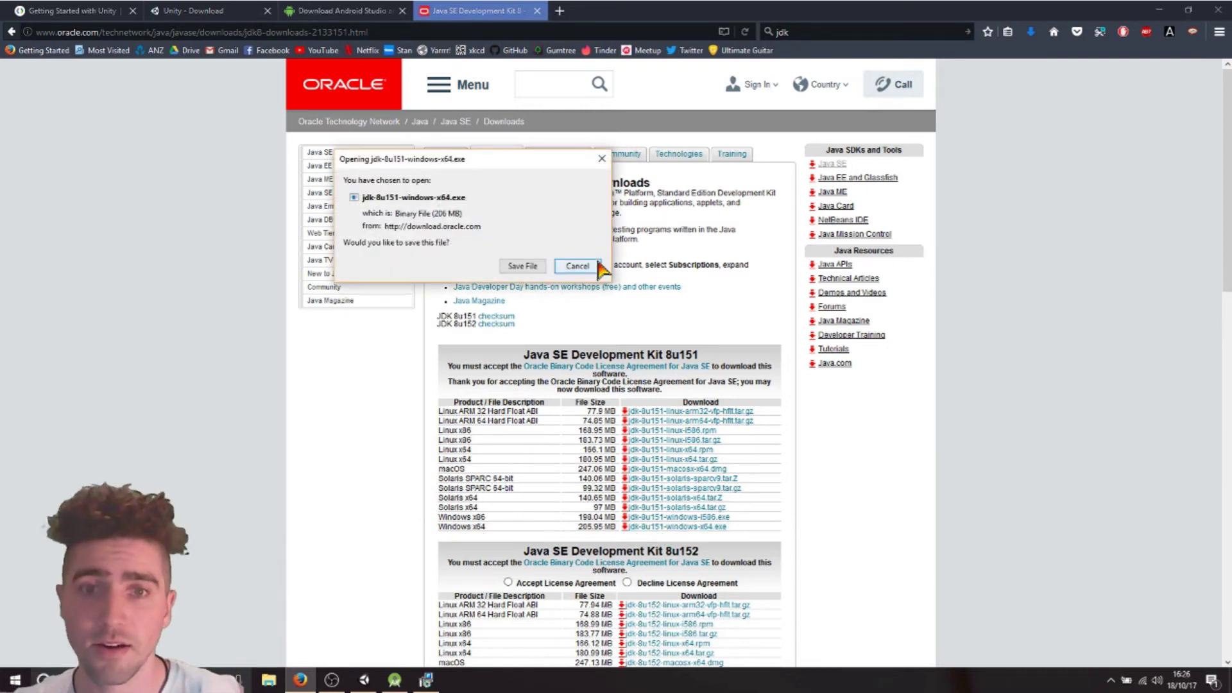
{"action": "left_click", "coordinate": [577, 266]}
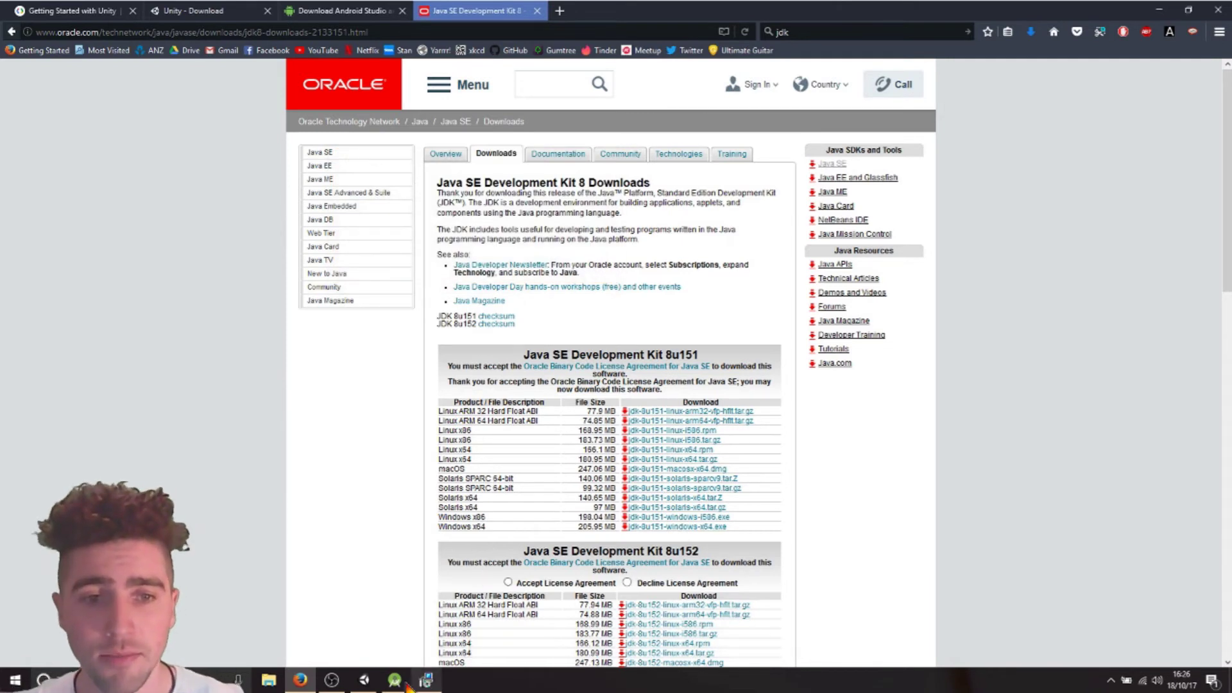
- Minimize Firefox, run UnityDownloadAssistant from Downloads, and move past its welcome page
{"action": "left_click", "coordinate": [1159, 9]}
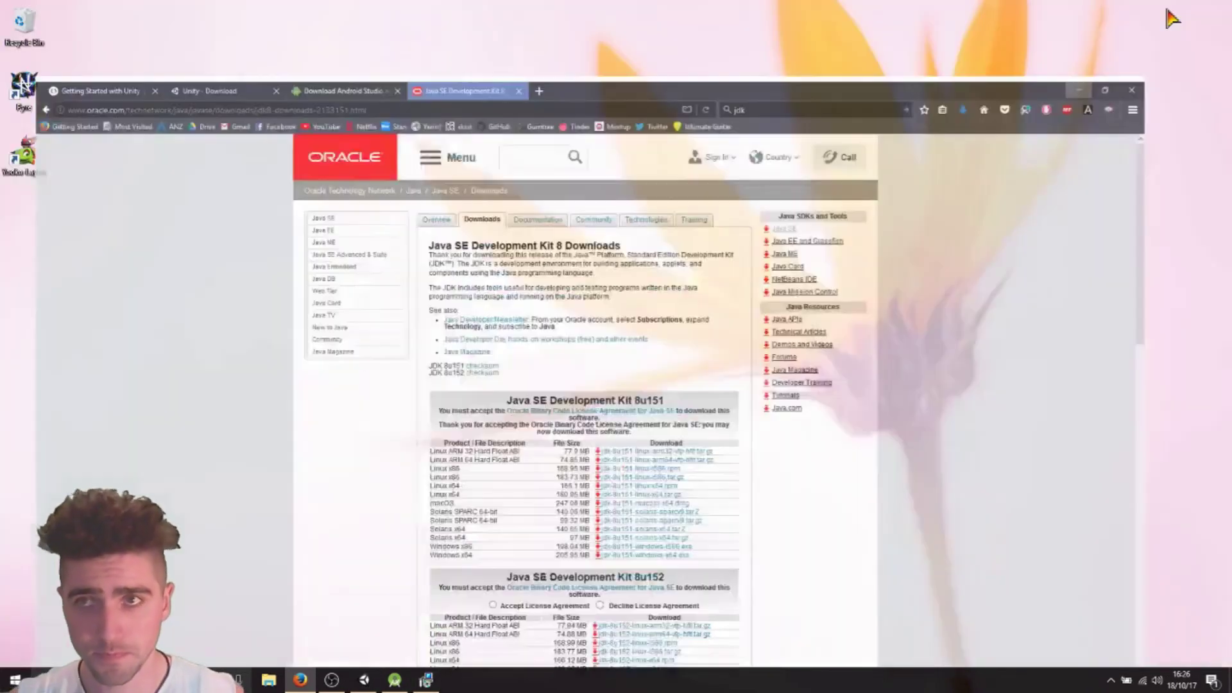
{"action": "left_click", "coordinate": [269, 681]}
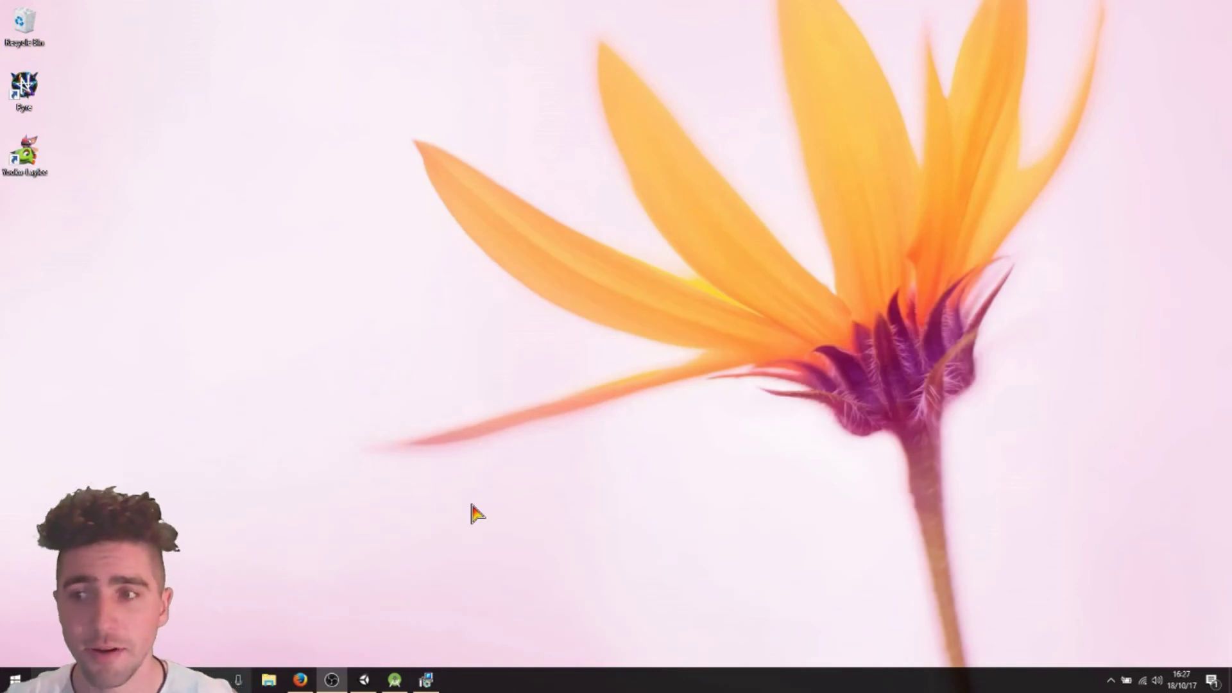
{"action": "left_click", "coordinate": [310, 242]}
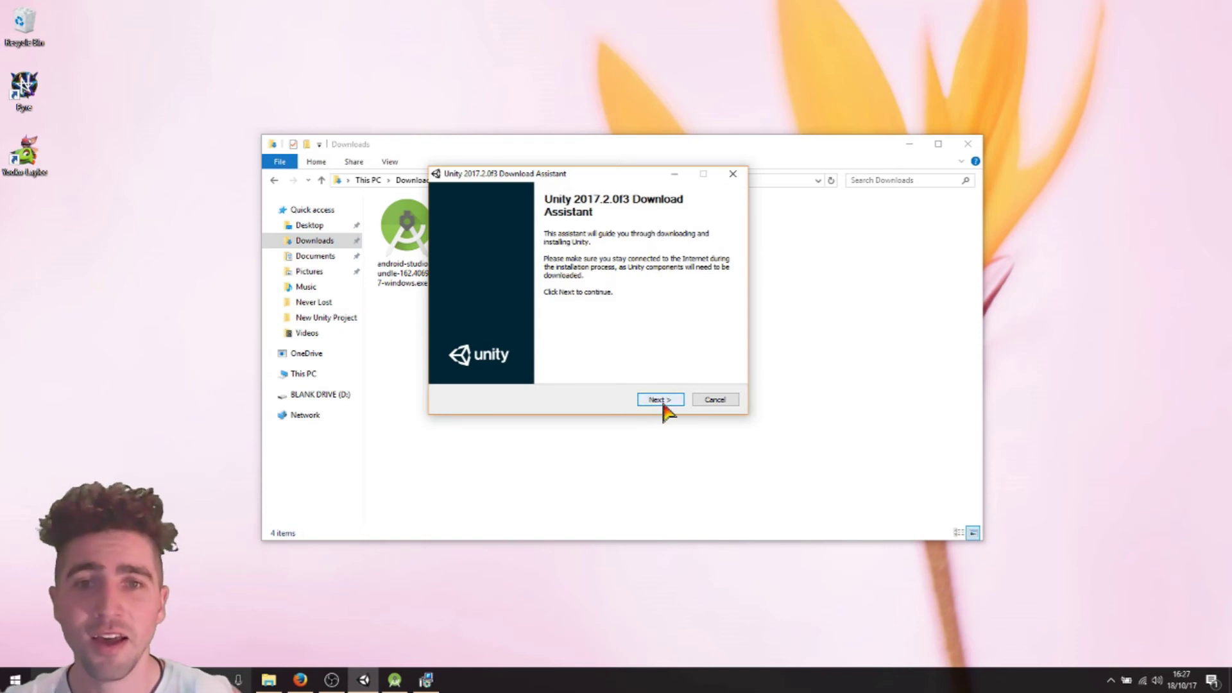
{"action": "left_click", "coordinate": [663, 402]}
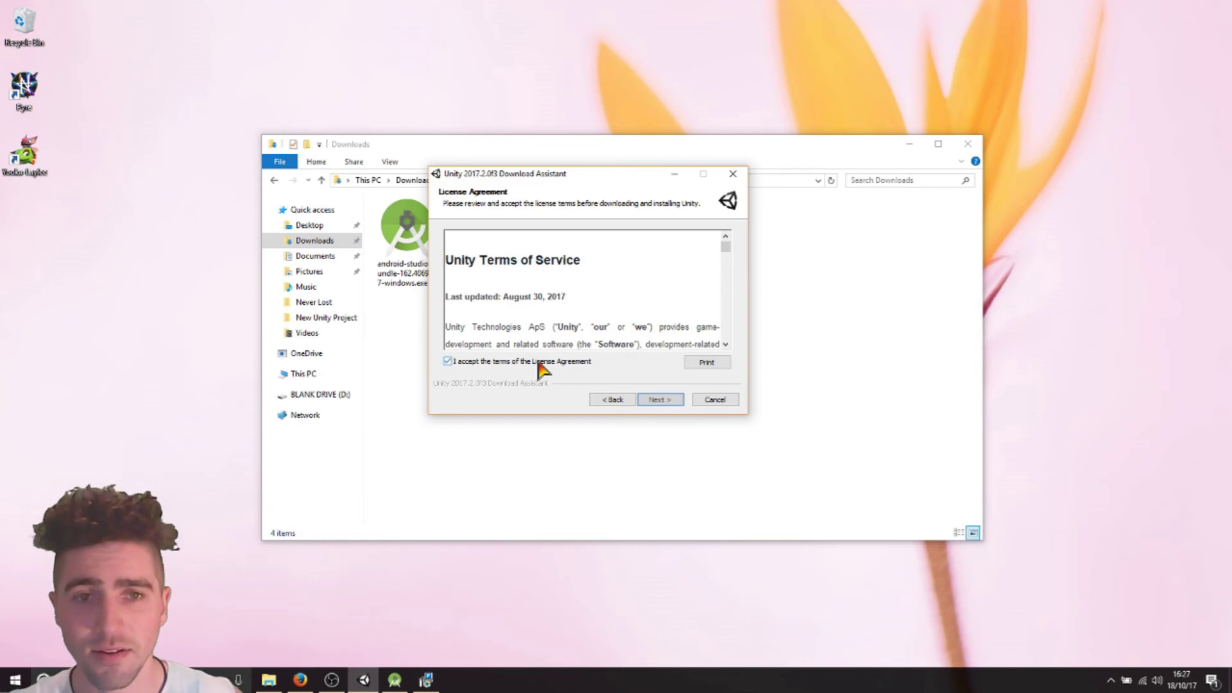
- Tick Android Build Support and Visual Studio Community 2017, then cancel and quit the assistant
{"action": "left_click", "coordinate": [663, 401]}
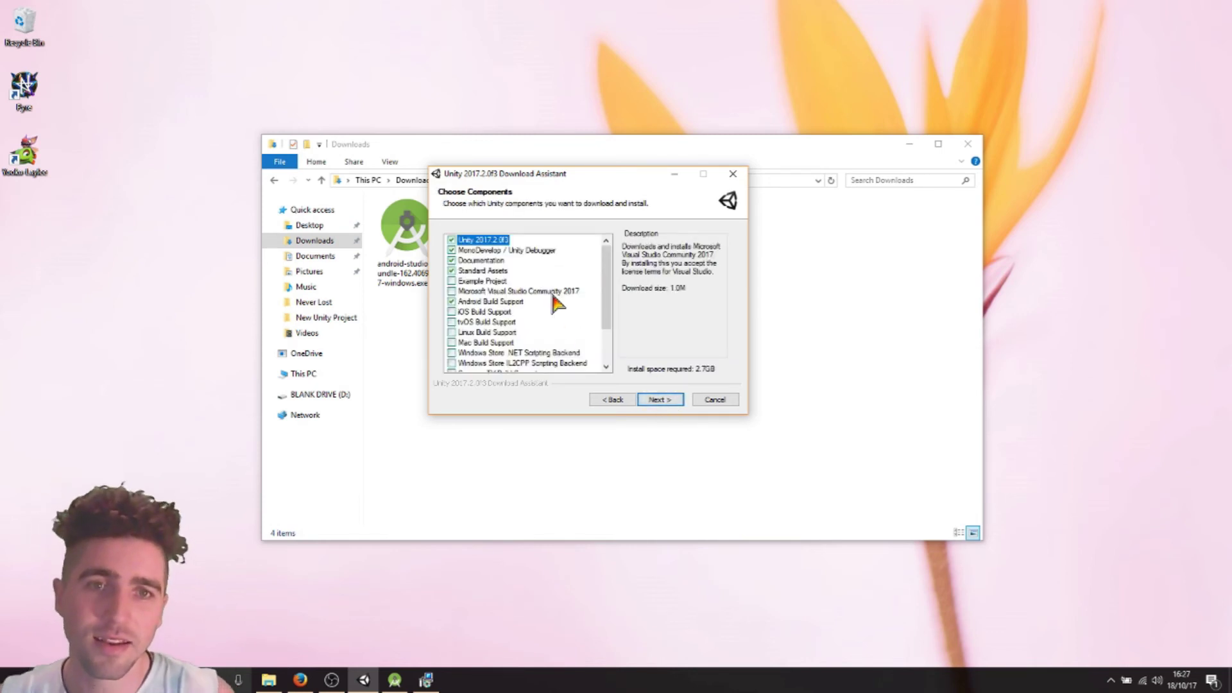
{"action": "left_click", "coordinate": [452, 303]}
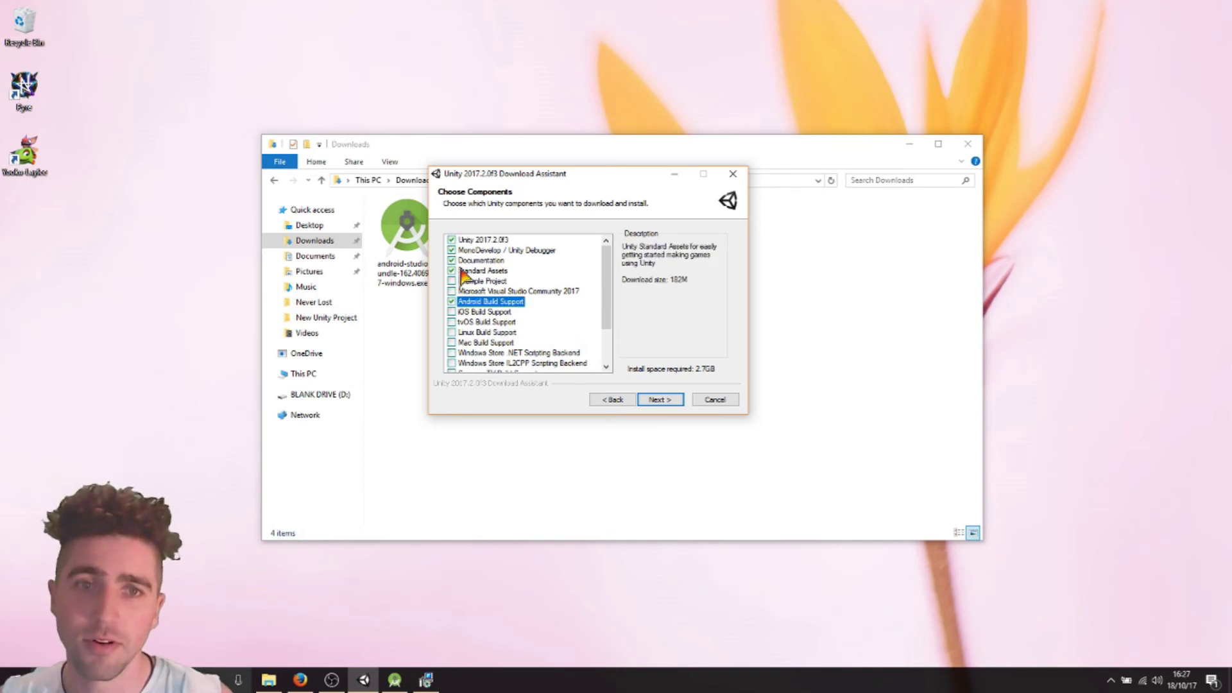
{"action": "left_click", "coordinate": [453, 240]}
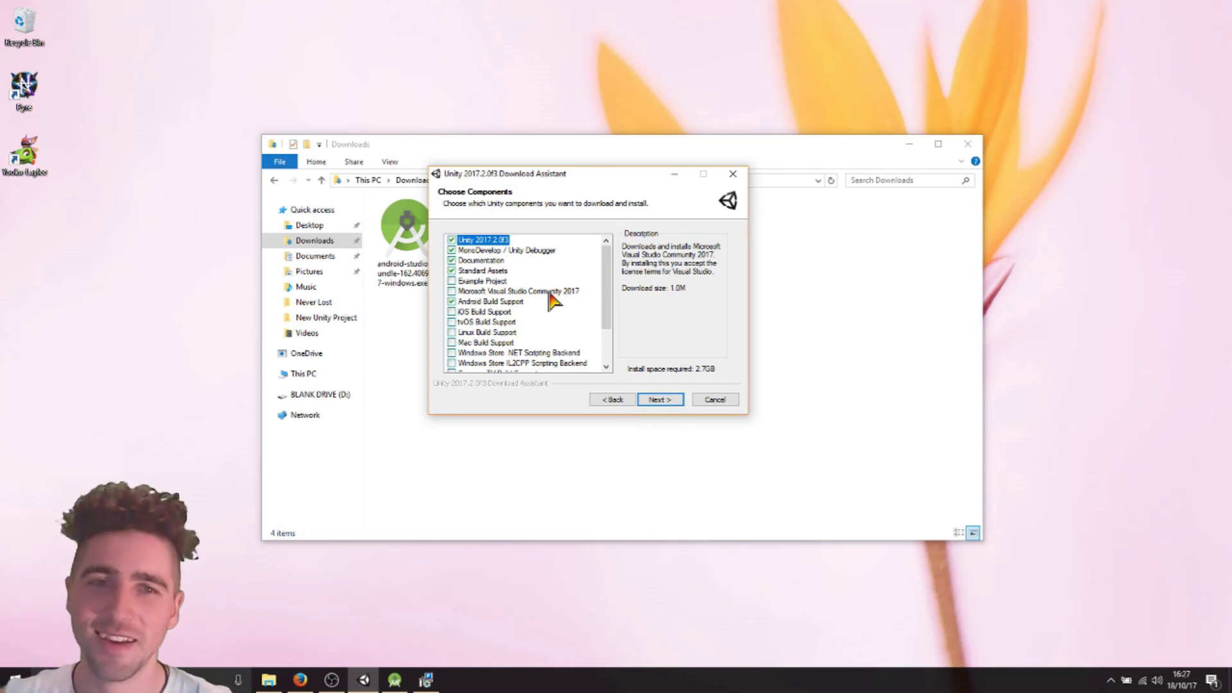
{"action": "left_click", "coordinate": [452, 301]}
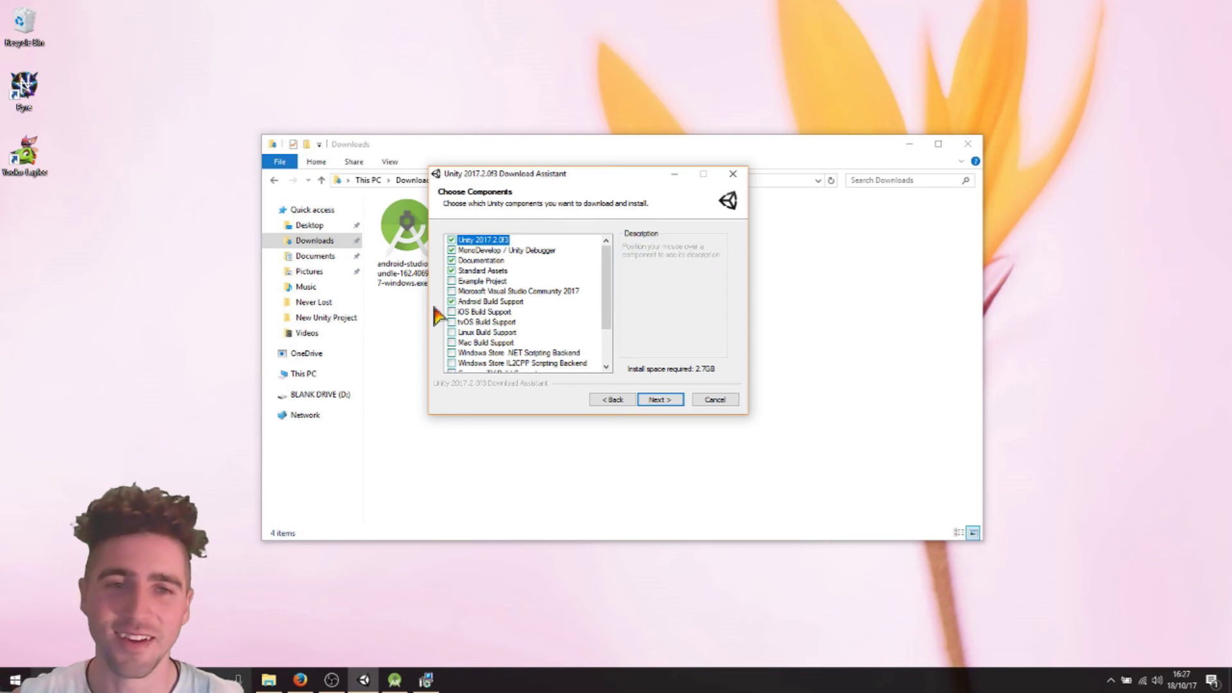
{"action": "left_click", "coordinate": [598, 290]}
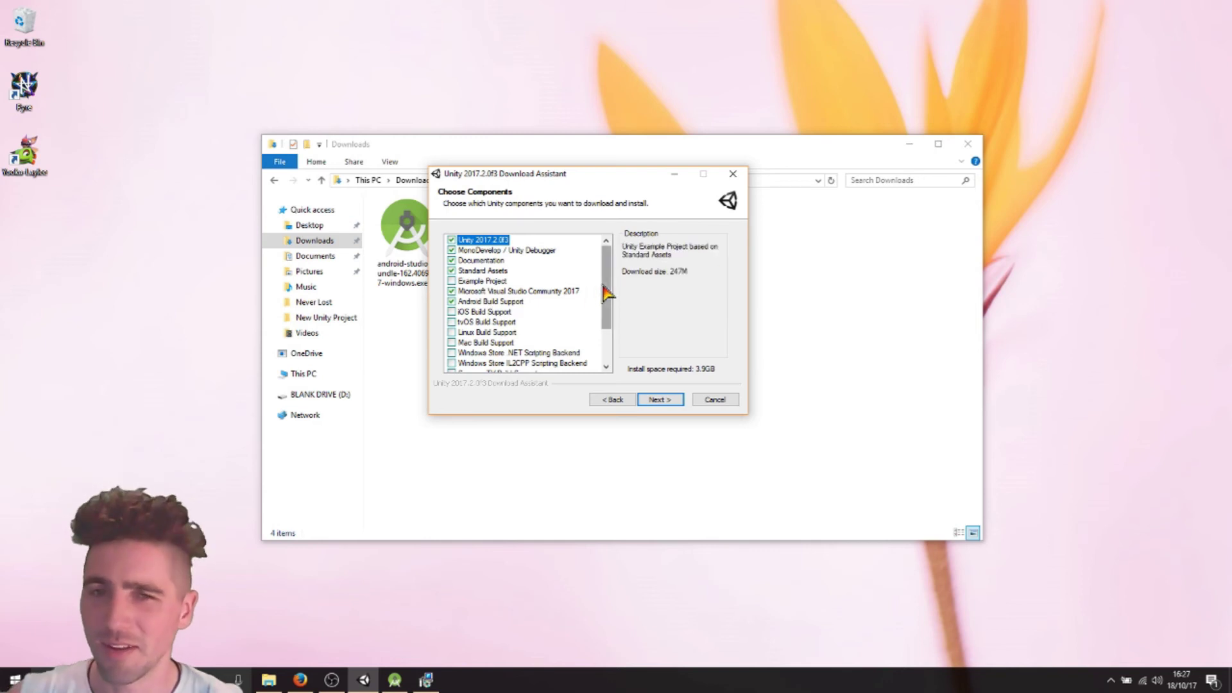
{"action": "scroll", "coordinate": [606, 294], "scroll_direction": "down", "scroll_amount": 1}
{"action": "scroll", "coordinate": [607, 294], "scroll_direction": "down", "scroll_amount": 1}
{"action": "scroll", "coordinate": [608, 294], "scroll_direction": "down", "scroll_amount": 1}
{"action": "scroll", "coordinate": [606, 294], "scroll_direction": "up", "scroll_amount": 2}
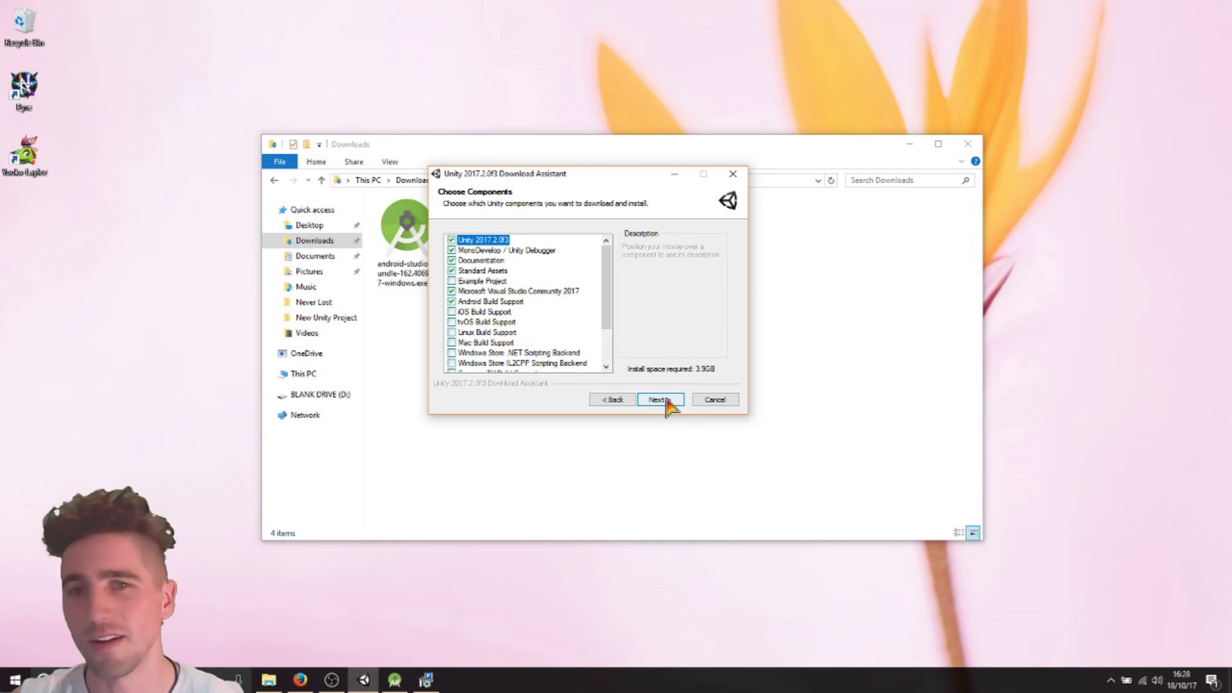
{"action": "left_click", "coordinate": [711, 404]}
{"action": "left_click", "coordinate": [620, 385]}
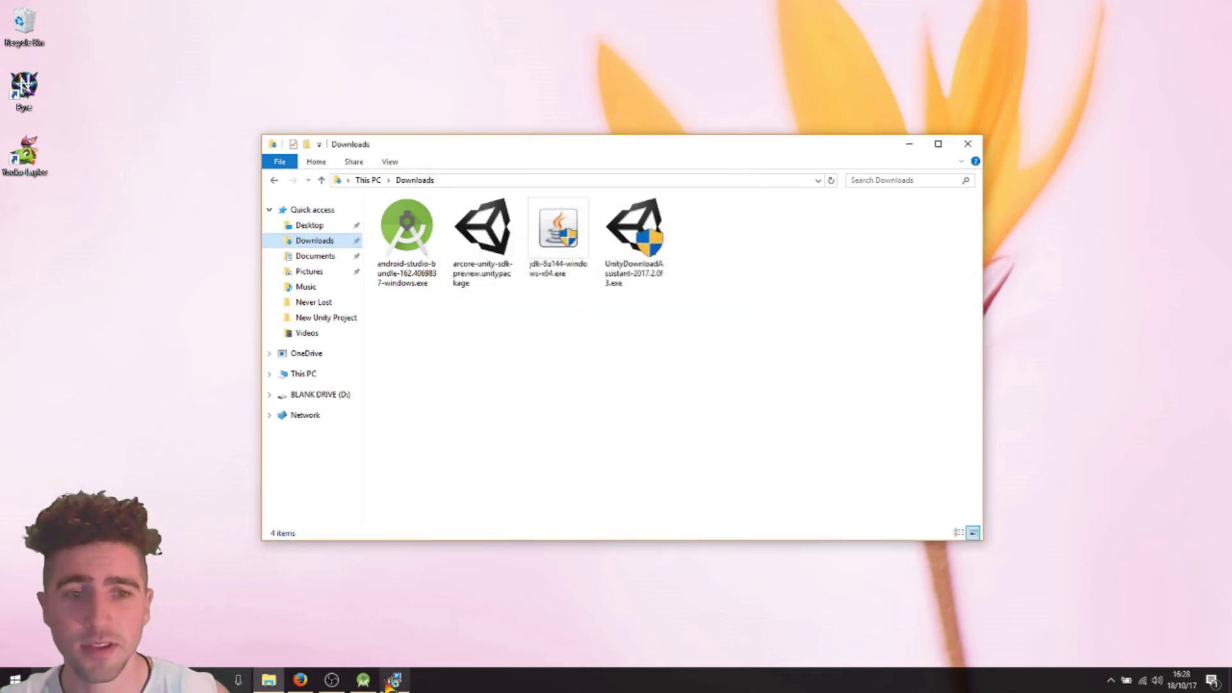
{"action": "mouse_move", "coordinate": [394, 681]}
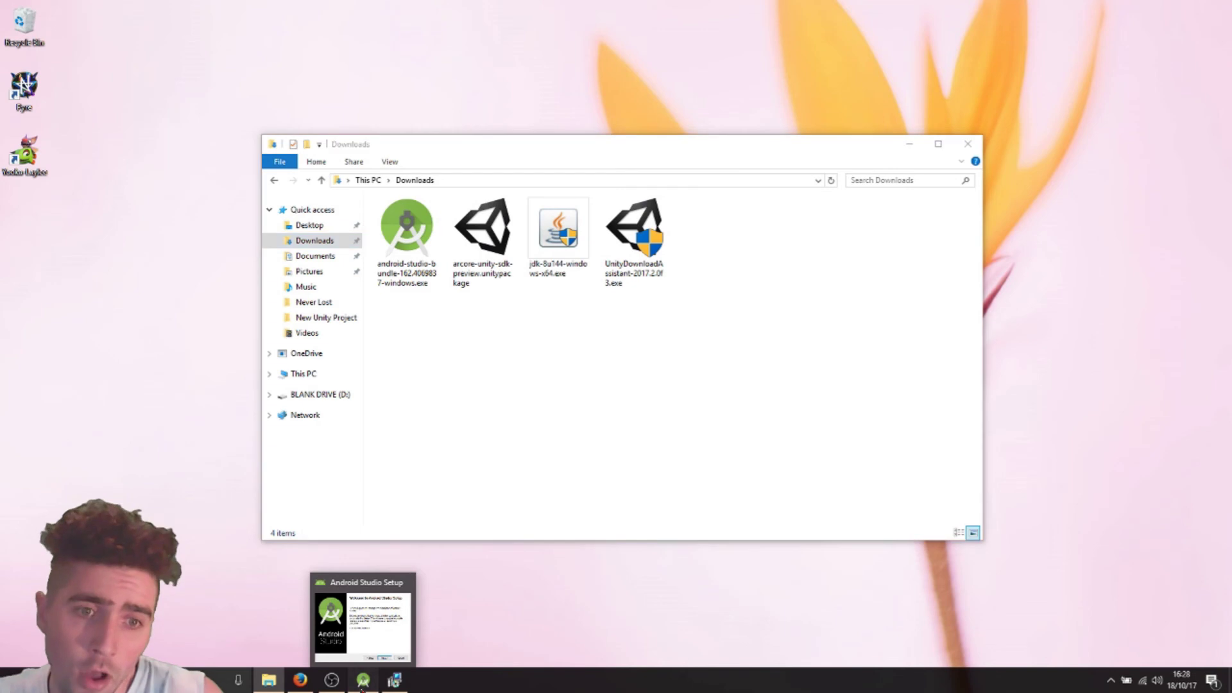
- Bring Android Studio Setup forward and accept its welcome page and default components
{"action": "left_click", "coordinate": [362, 621]}
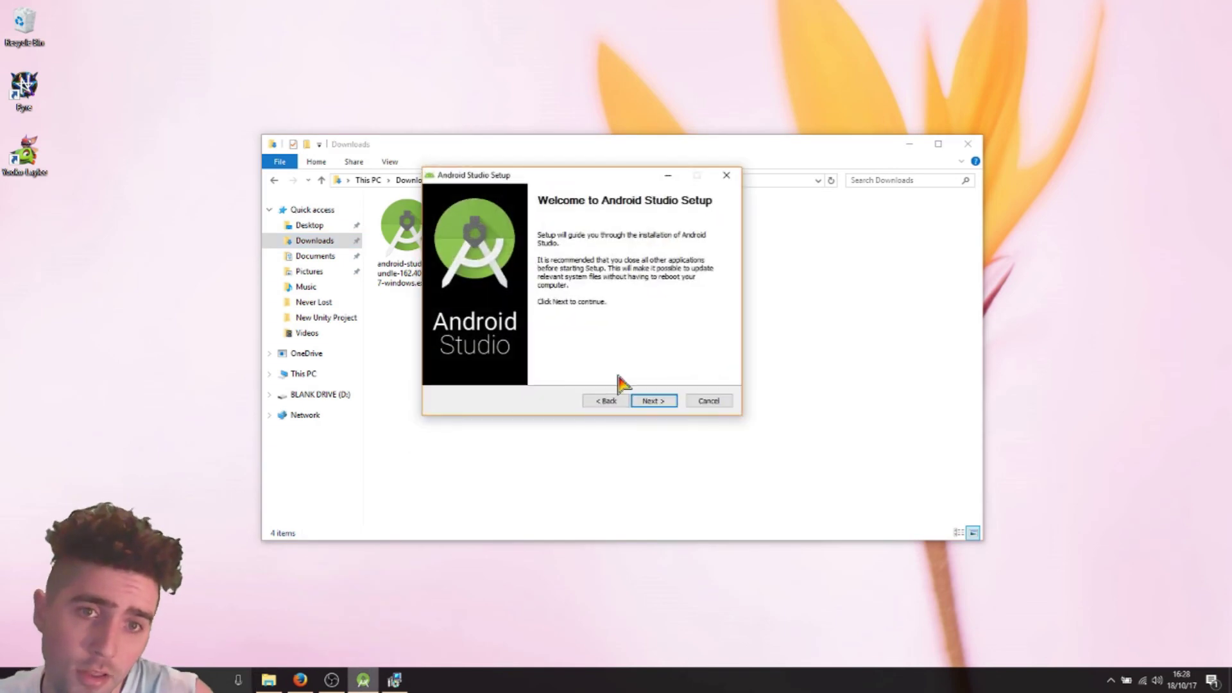
{"action": "left_click", "coordinate": [654, 402]}
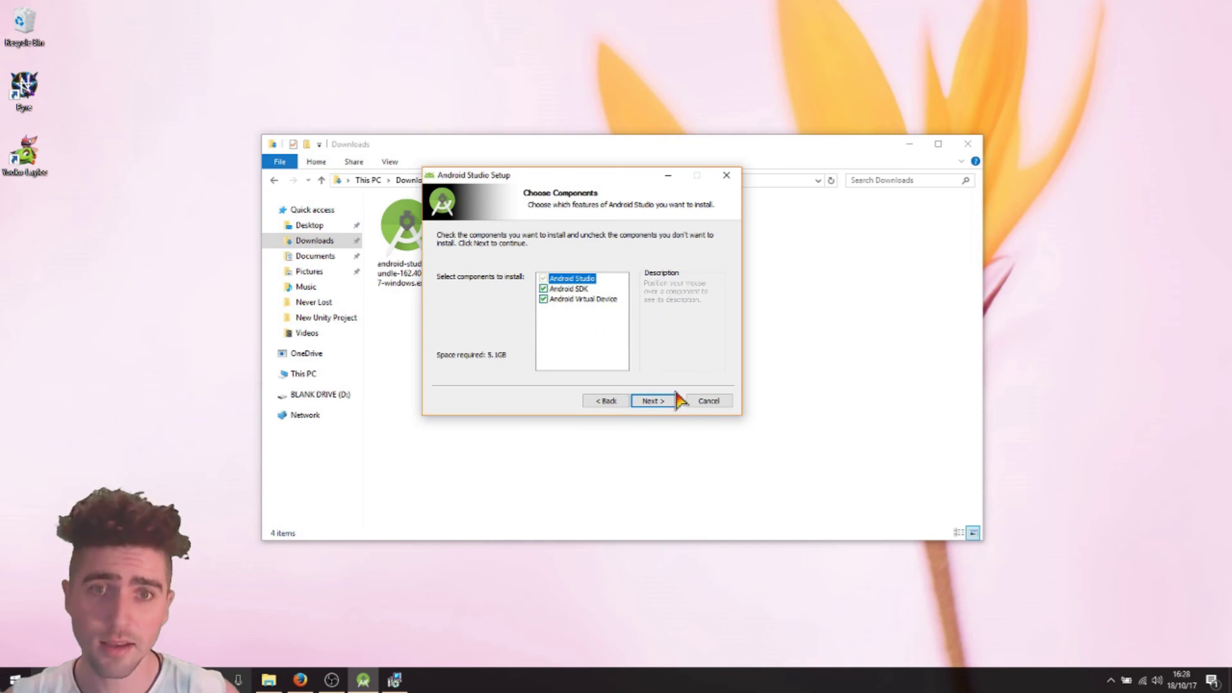
{"action": "left_click", "coordinate": [654, 400]}
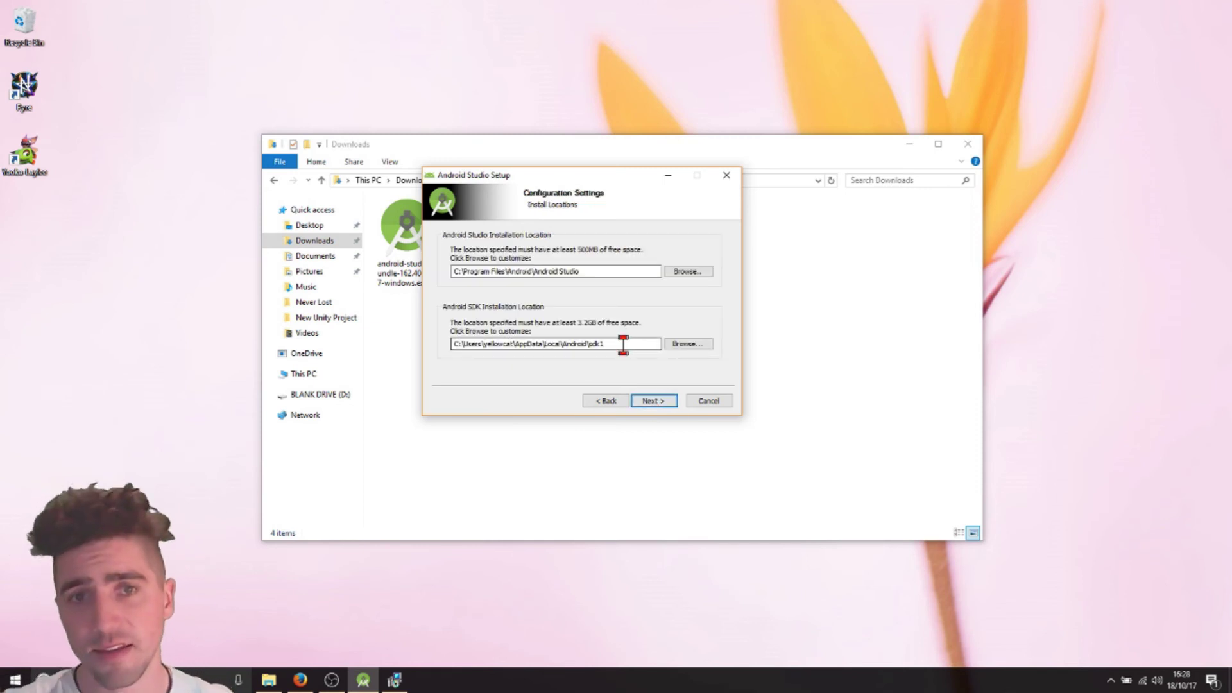
- Select the default SDK path, cancel the Browse folder chooser, and reselect the path
{"action": "left_click_drag", "start_coordinate": [607, 344], "coordinate": [451, 344]}
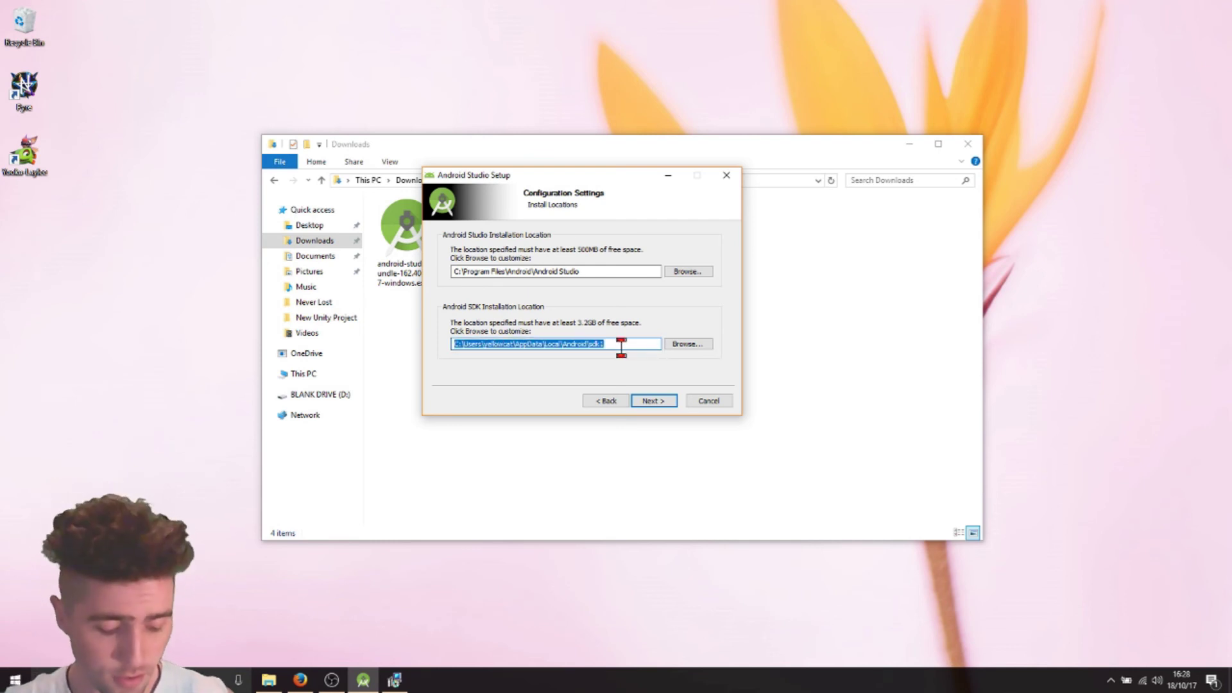
{"action": "left_click", "coordinate": [701, 344]}
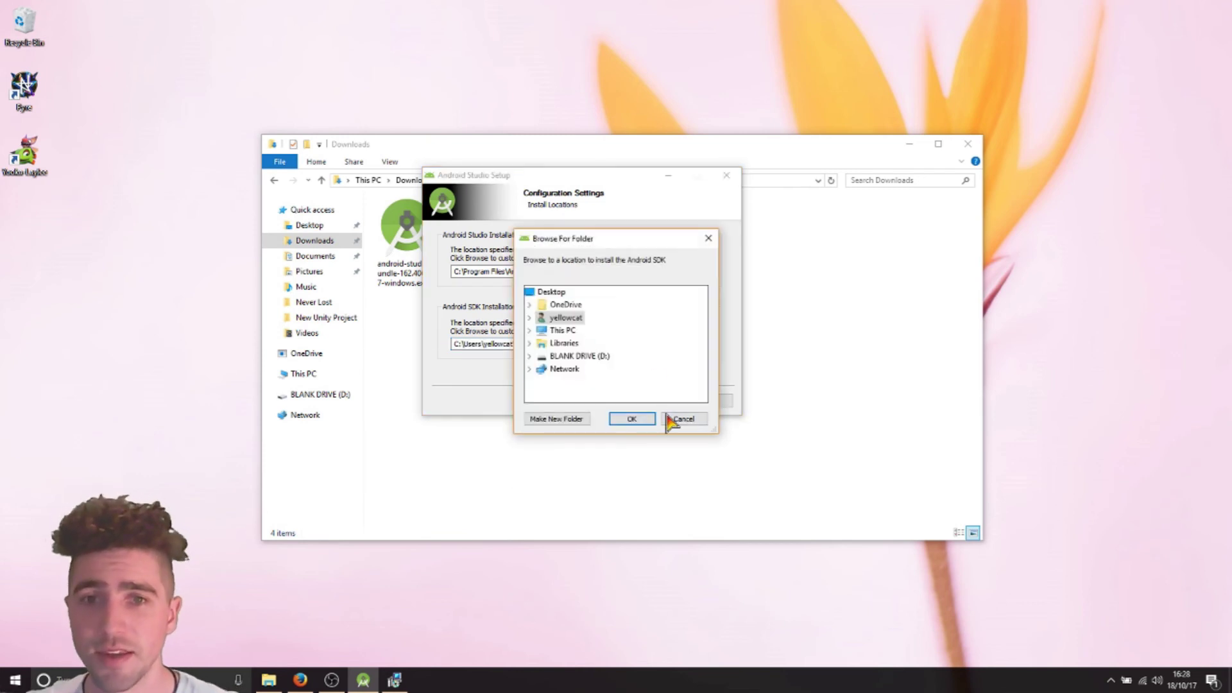
{"action": "left_click", "coordinate": [688, 421]}
{"action": "left_click", "coordinate": [635, 343]}
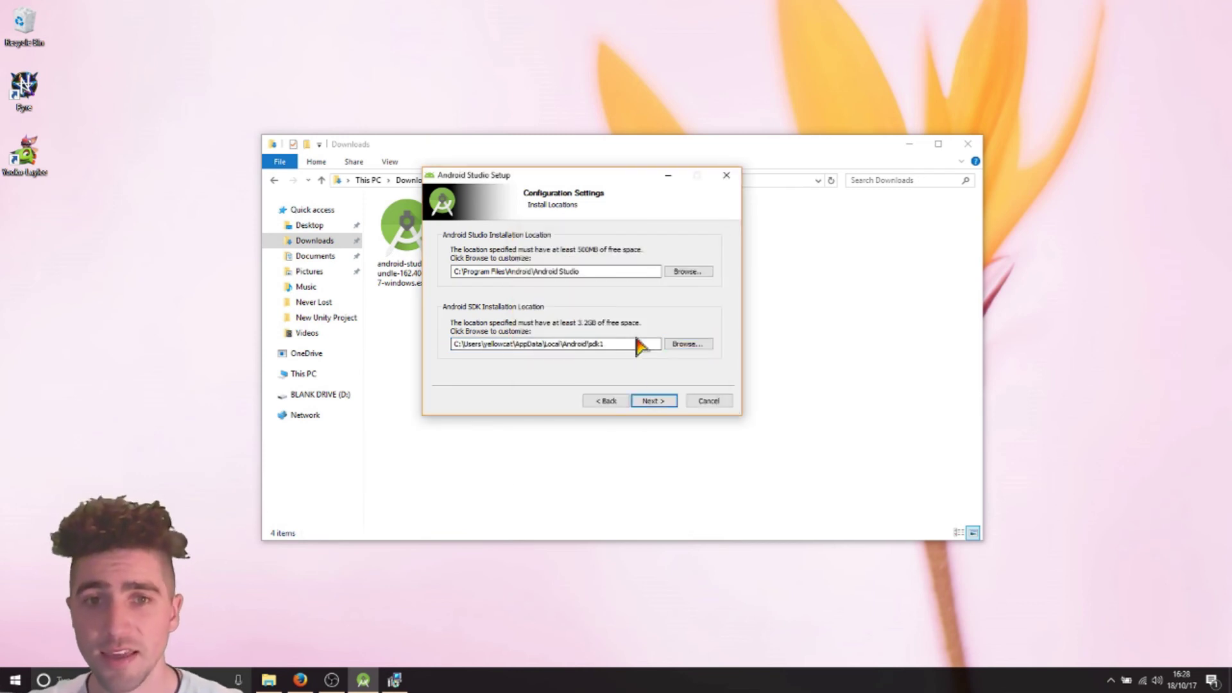
{"action": "double_click", "coordinate": [581, 343]}
{"action": "key", "text": "ctrl+c"}
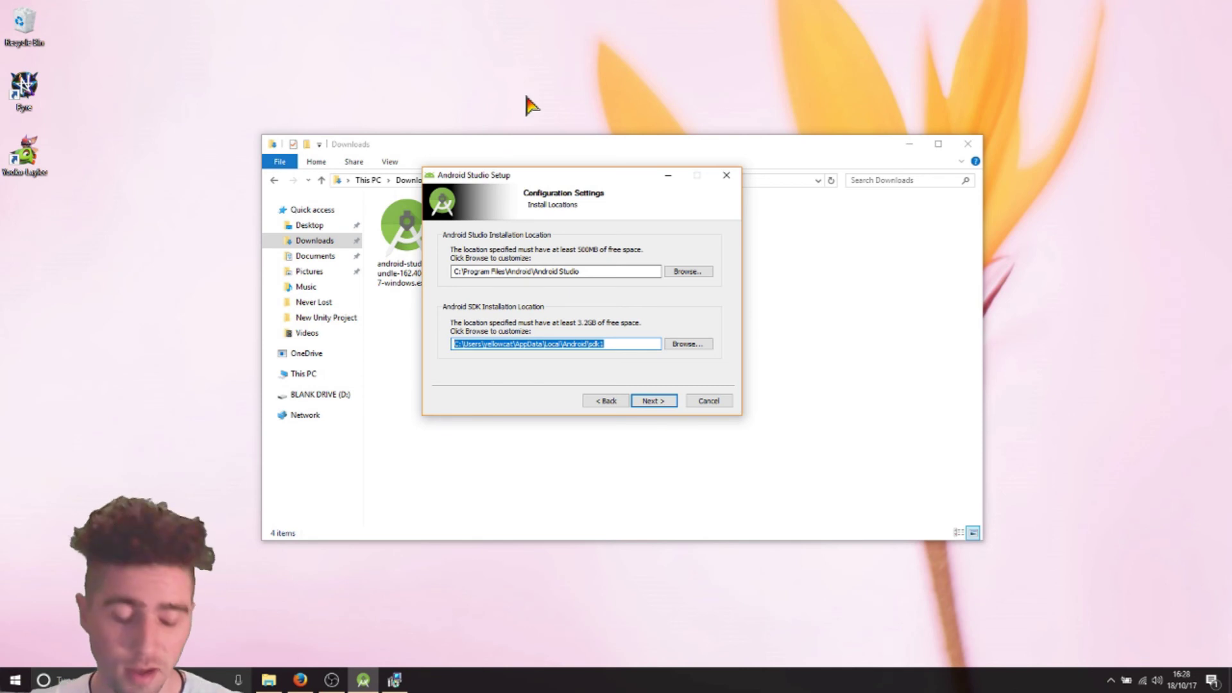
- Create a new desktop text document with its default name and open it in Notepad
{"action": "right_click", "coordinate": [354, 43]}
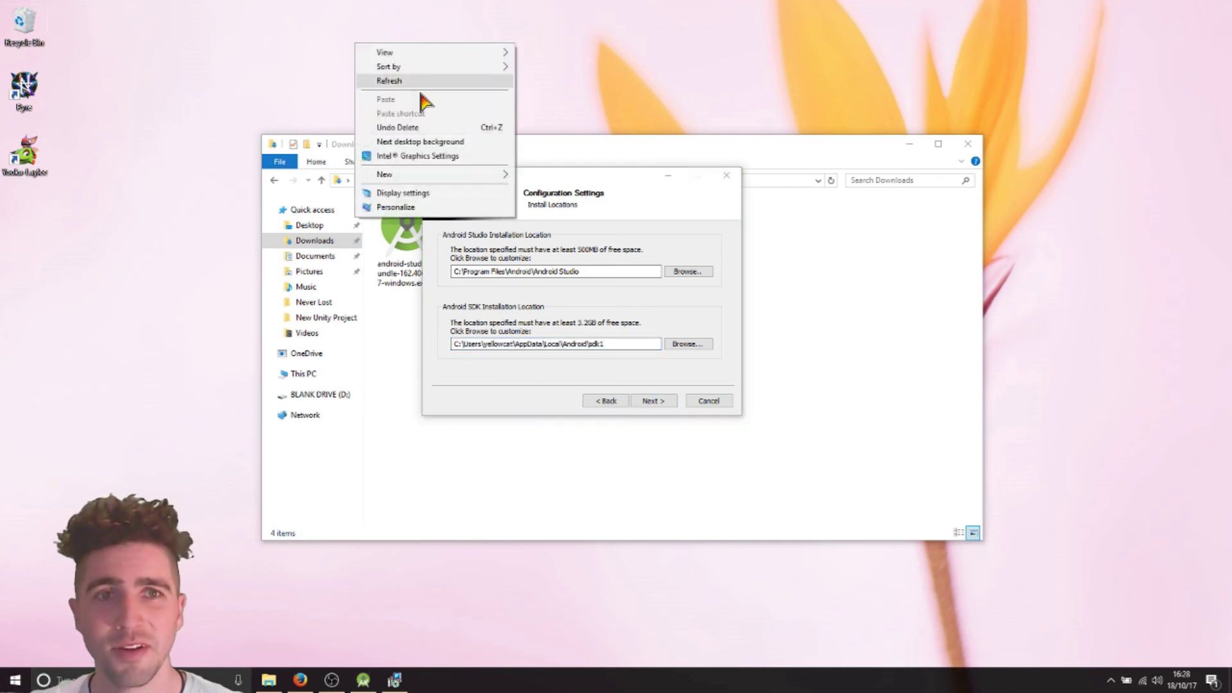
{"action": "mouse_move", "coordinate": [434, 174]}
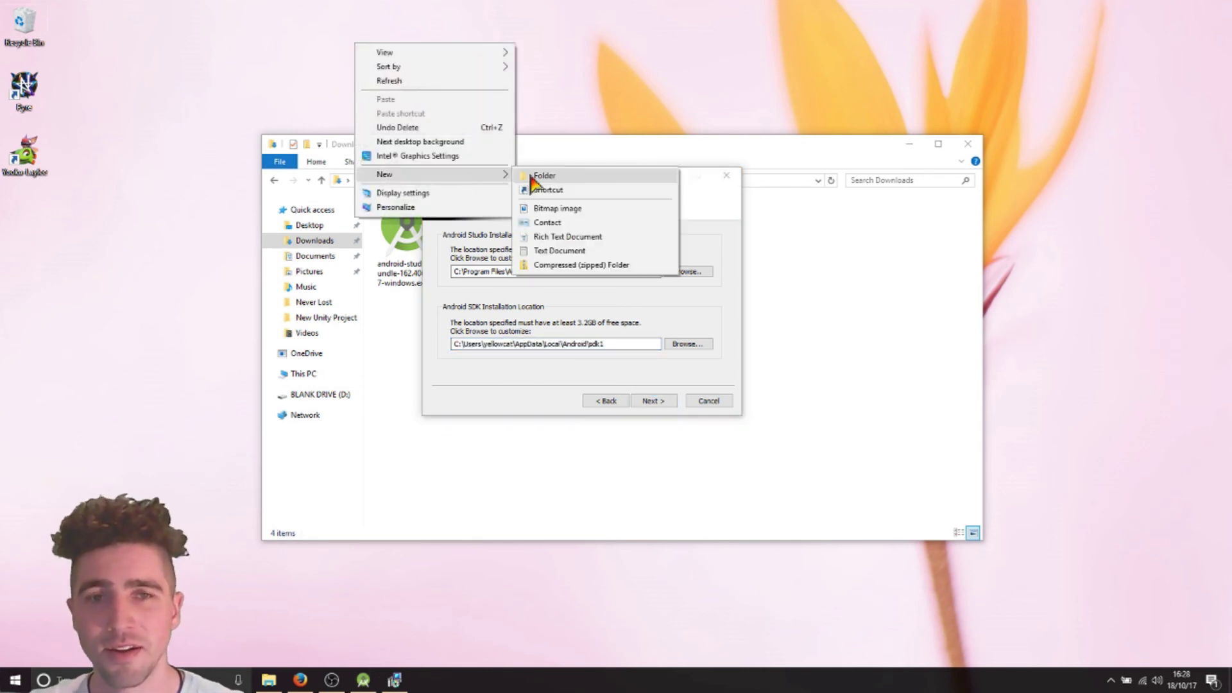
{"action": "left_click", "coordinate": [551, 251]}
{"action": "left_click", "coordinate": [468, 160]}
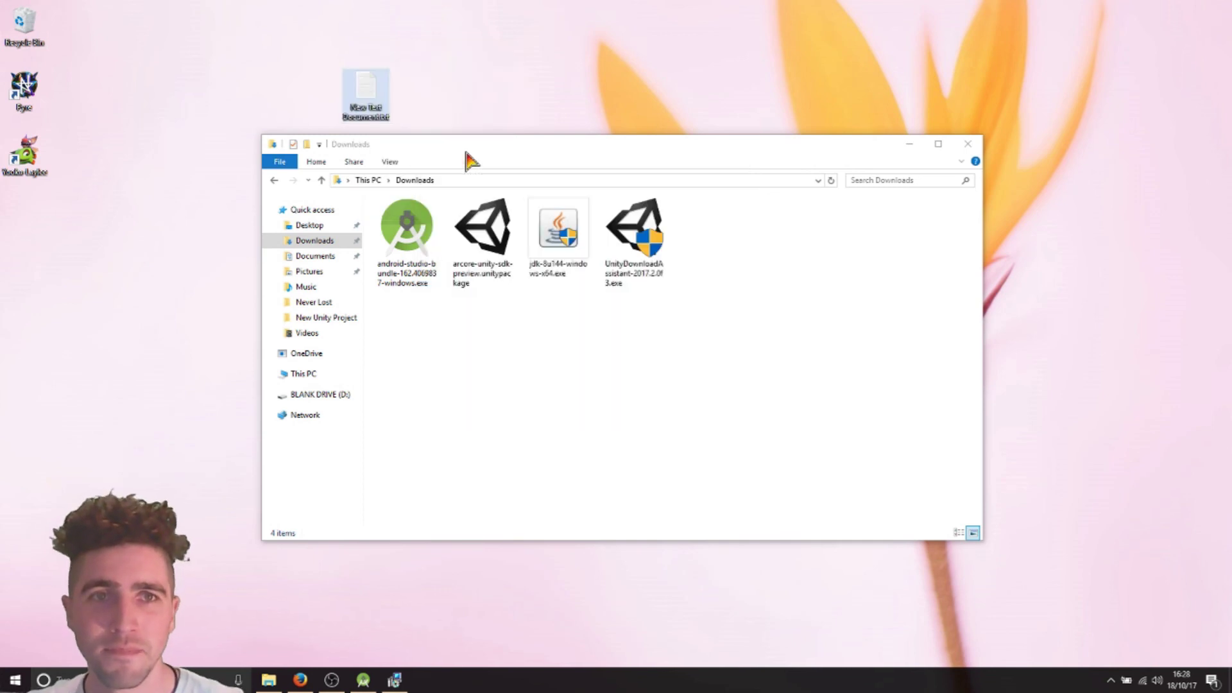
{"action": "double_click", "coordinate": [364, 92]}
- Paste the SDK path under an Android SDK line, then minimize Notepad
{"action": "right_click", "coordinate": [481, 129]}
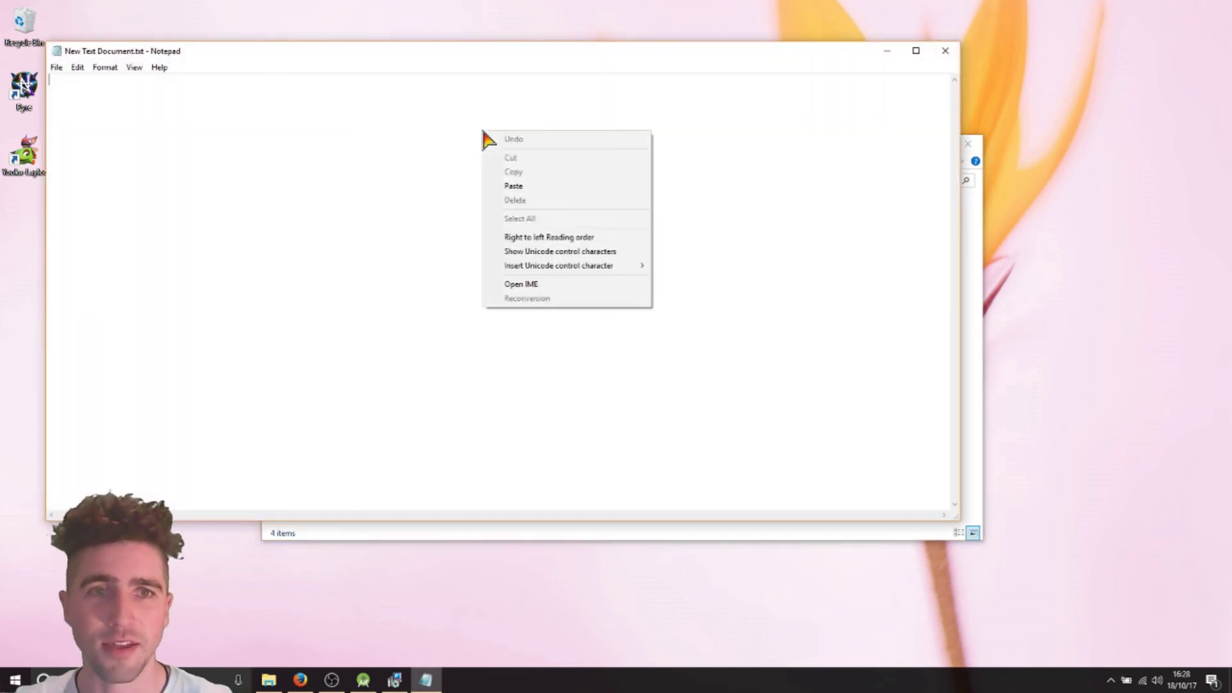
{"action": "left_click", "coordinate": [356, 124]}
{"action": "key", "text": "ctrl+v"}
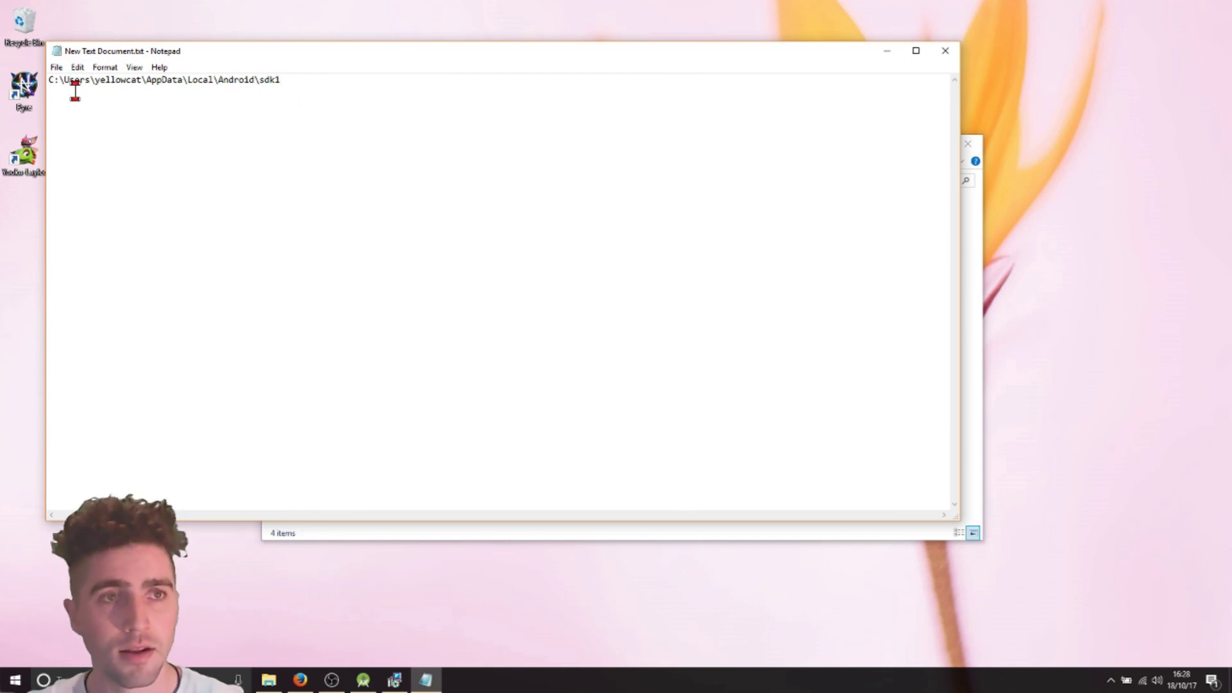
{"action": "key", "text": "Return"}
{"action": "type", "text": "Android SDK"}
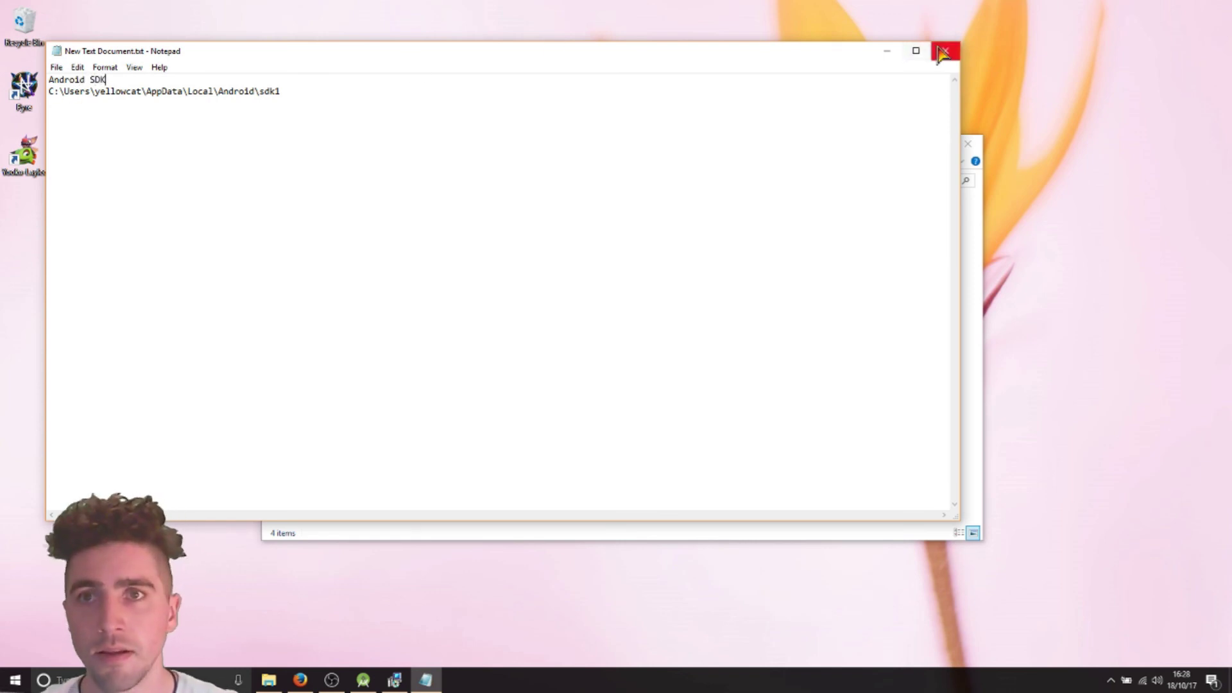
{"action": "left_click", "coordinate": [887, 50]}
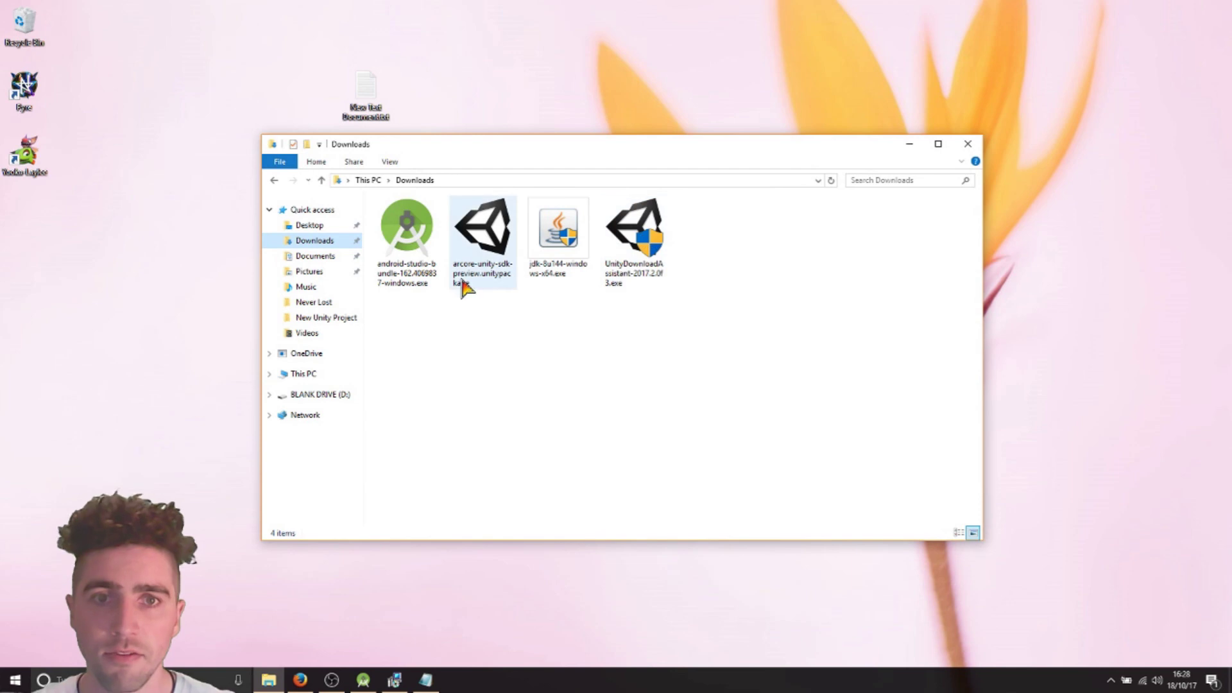
- Start installing JDK 8 Update 144 with default features, moving past the welcome and features pages
{"action": "left_click", "coordinate": [396, 681]}
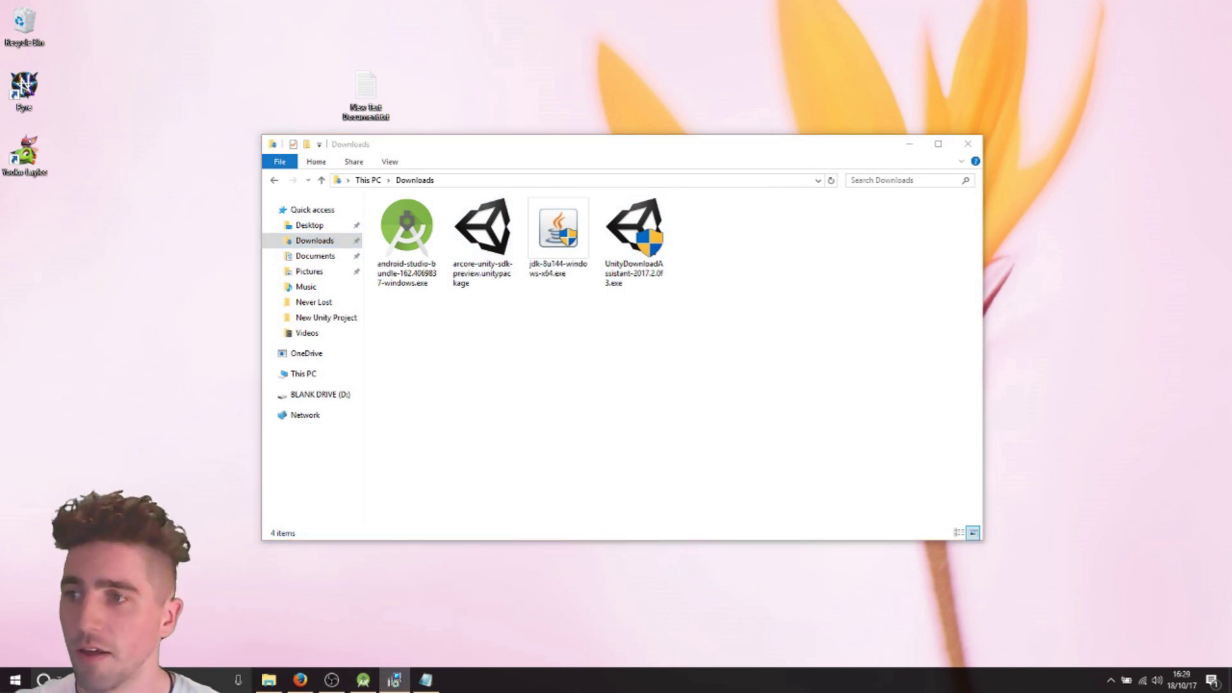
{"action": "left_click_drag", "start_coordinate": [1114, 193], "coordinate": [565, 216]}
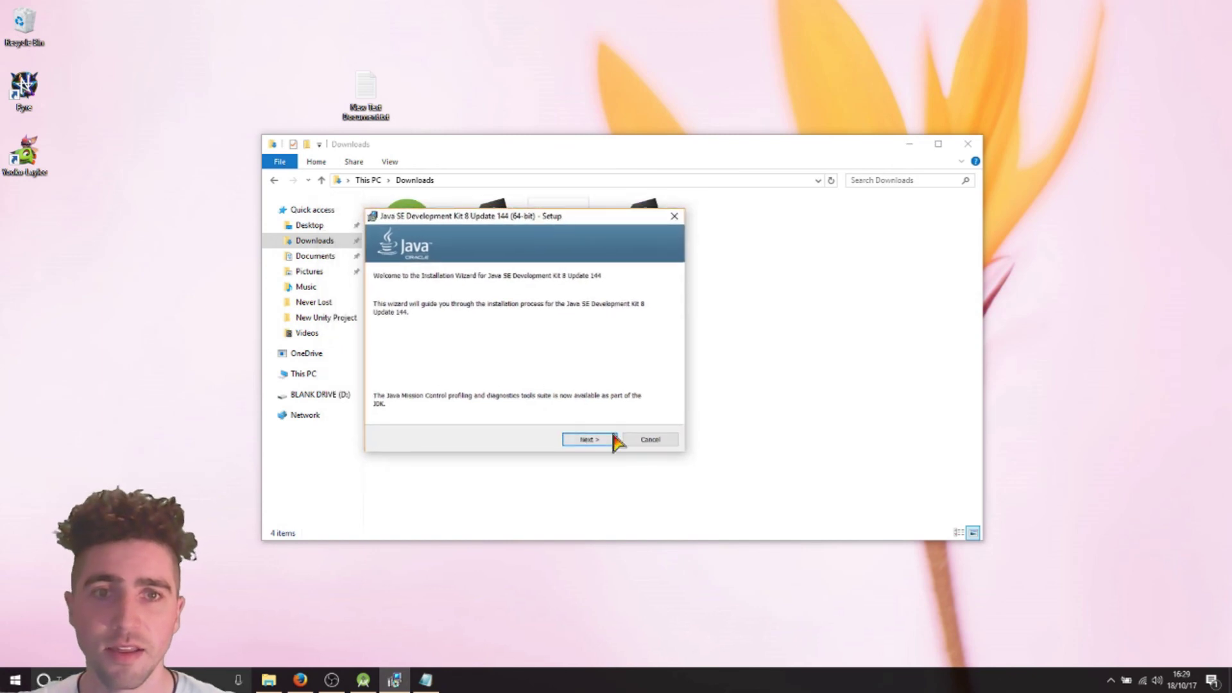
{"action": "left_click", "coordinate": [594, 442]}
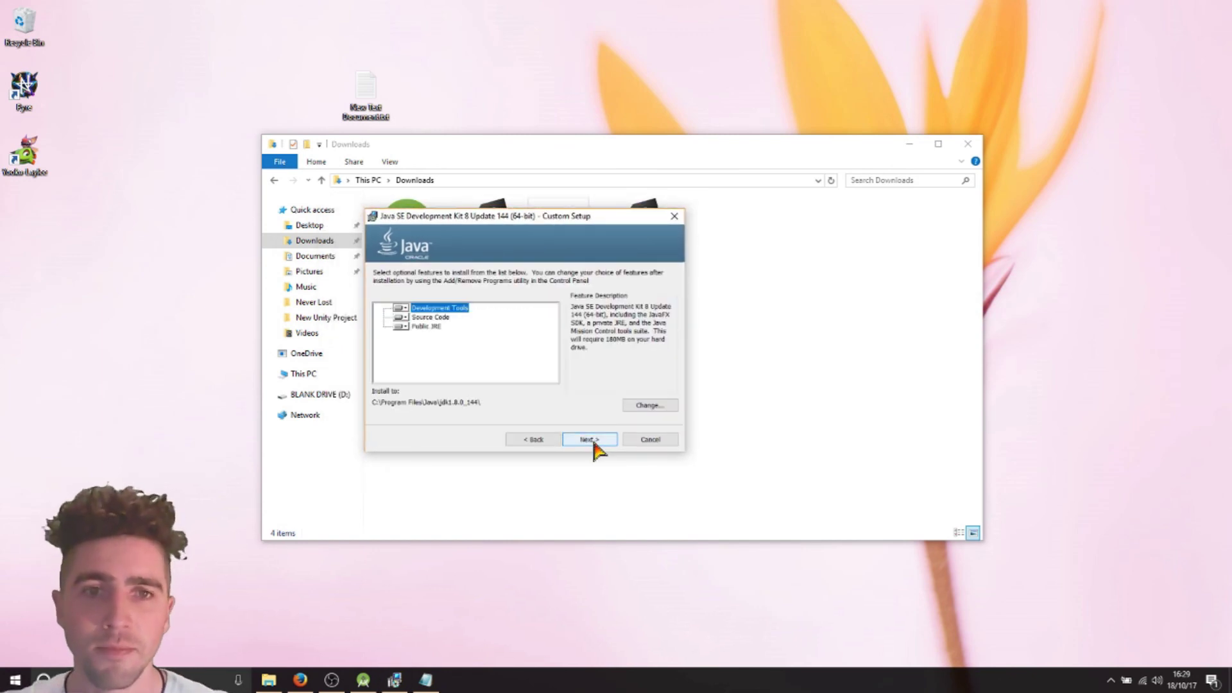
{"action": "left_click", "coordinate": [594, 441]}
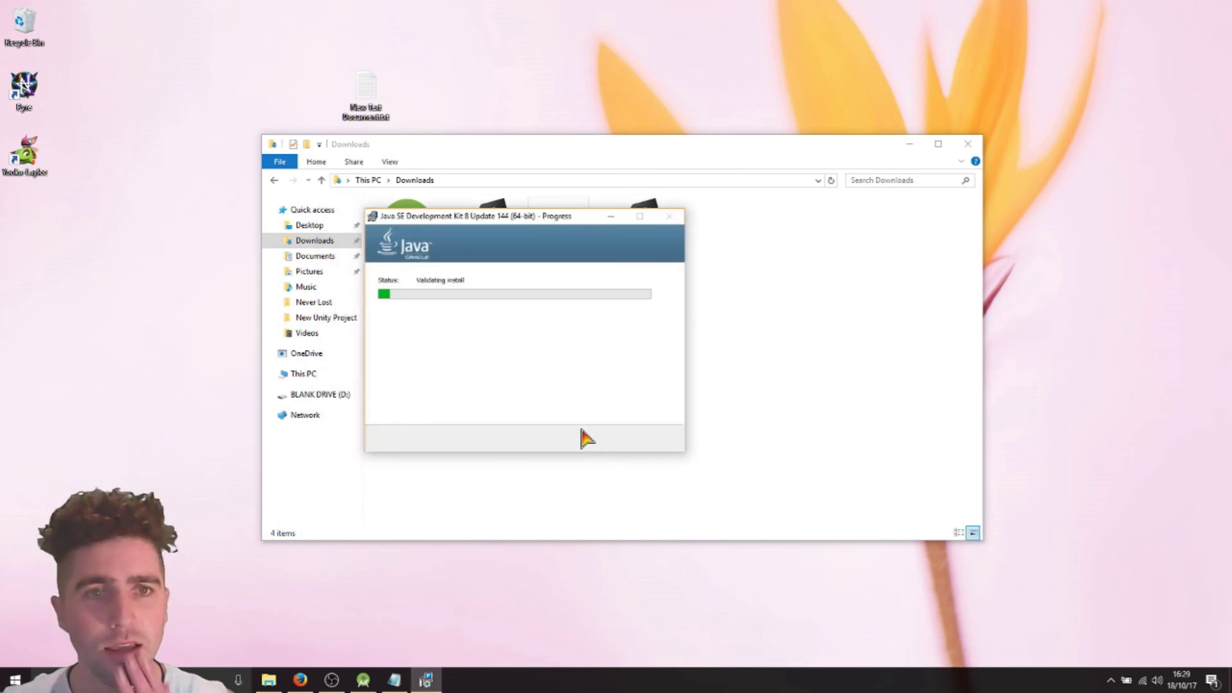